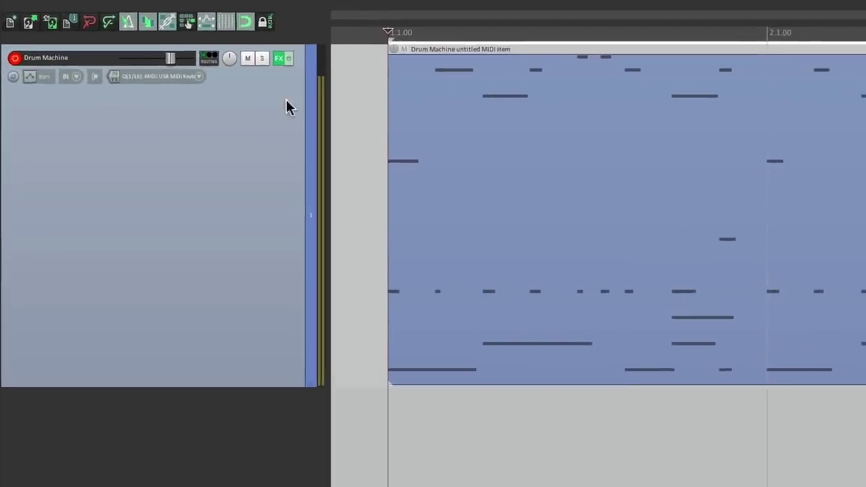
Open the Drum Machine FX chain and audition the Kick 22, Snare 34 and Clap 02 samplers
click(210, 44)
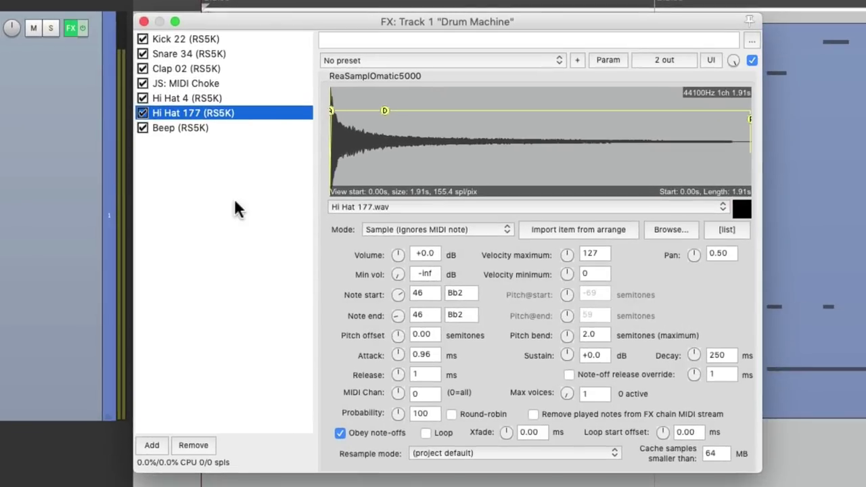
click(261, 40)
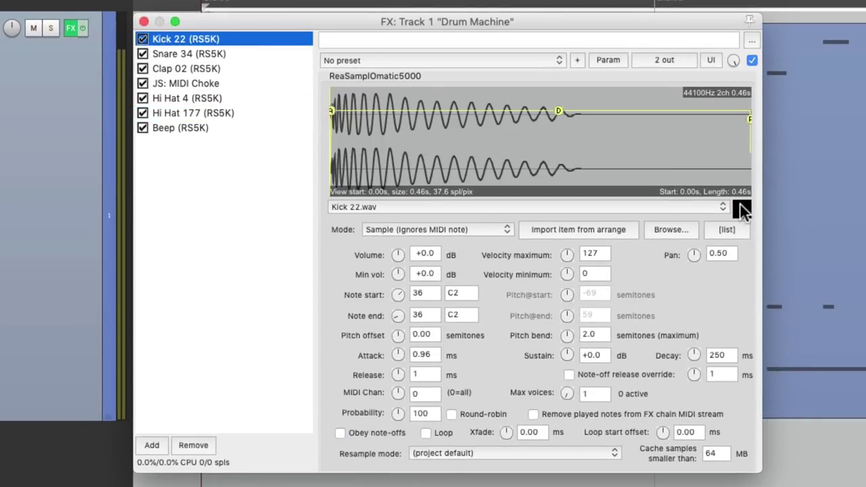
click(259, 53)
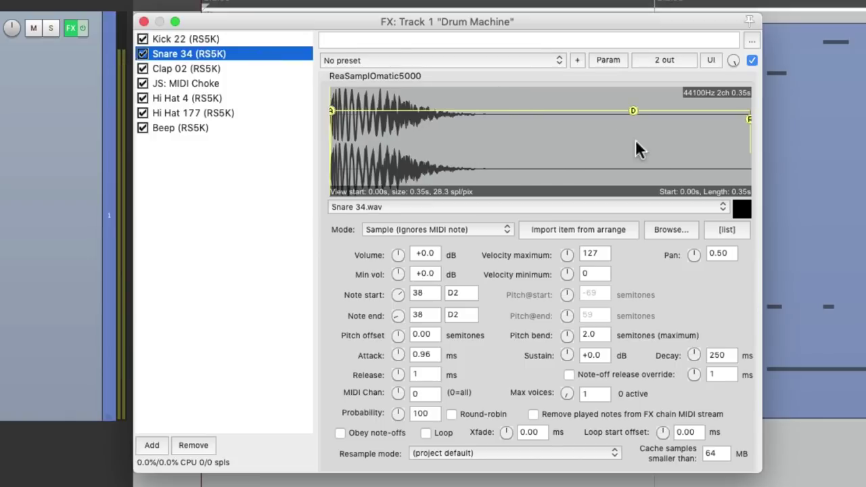
click(741, 207)
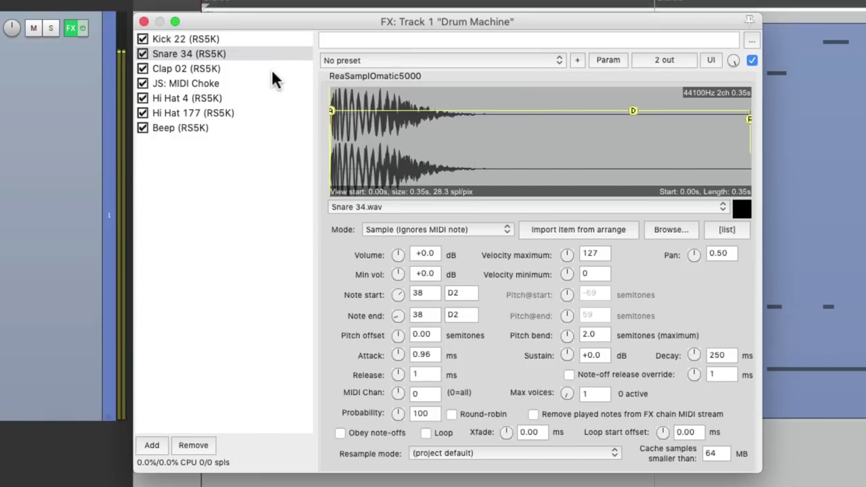
click(272, 71)
click(739, 204)
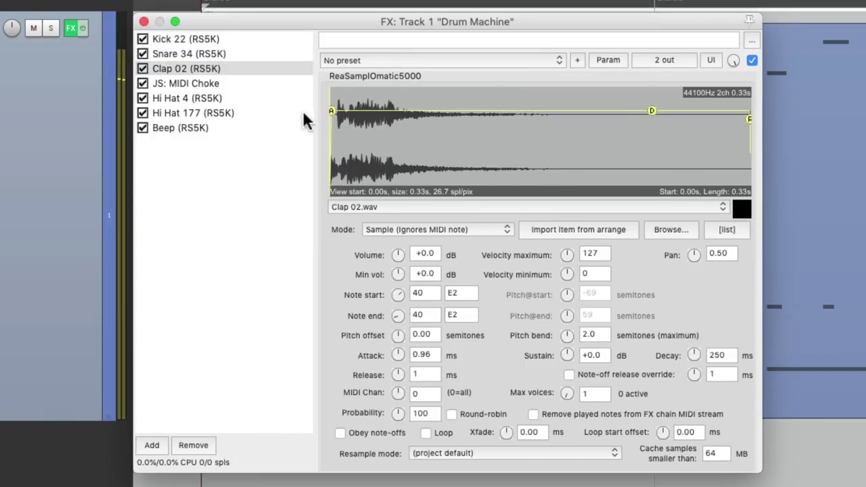
Audition Hi Hat 4, Hi Hat 177 and Beep, enabling Obey note-offs on Hi Hat 177
click(257, 98)
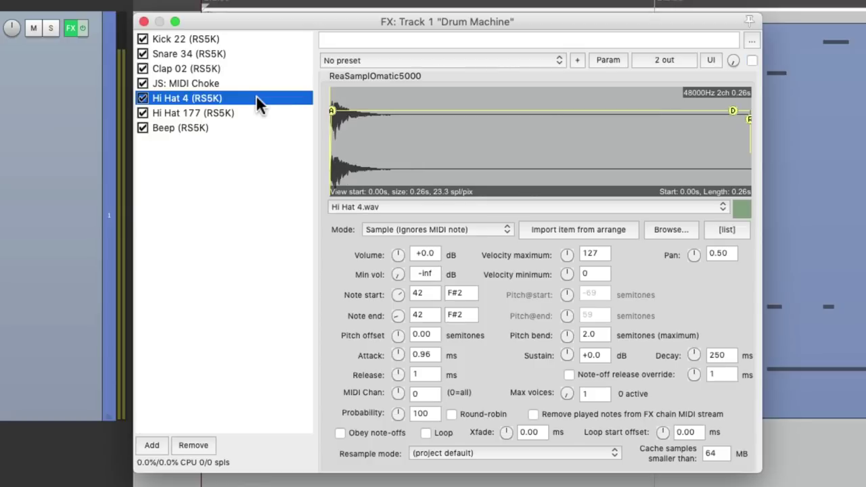
click(739, 206)
click(290, 113)
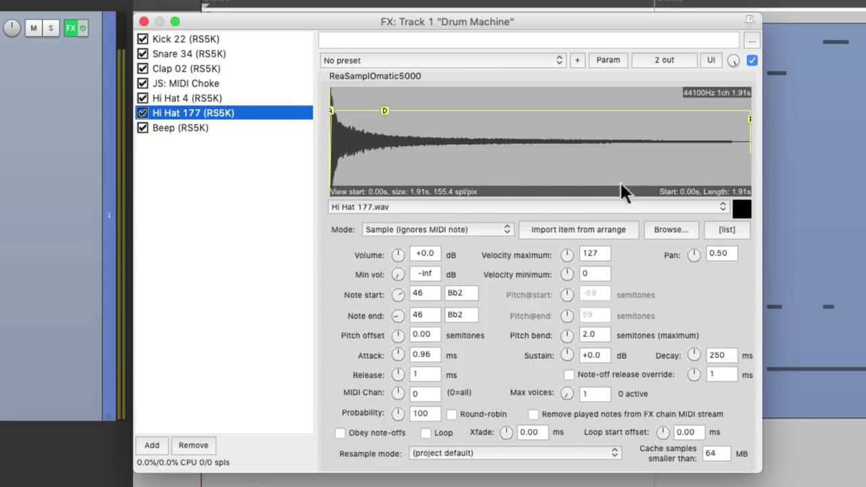
click(742, 209)
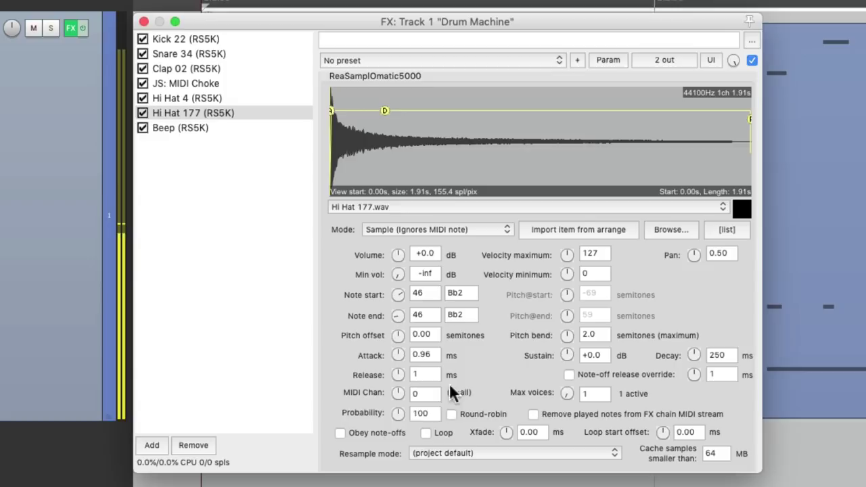
click(341, 433)
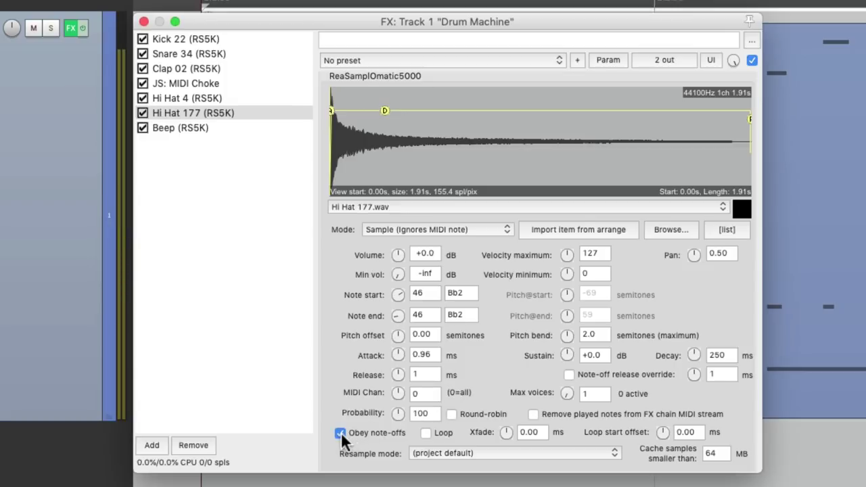
click(236, 129)
click(741, 205)
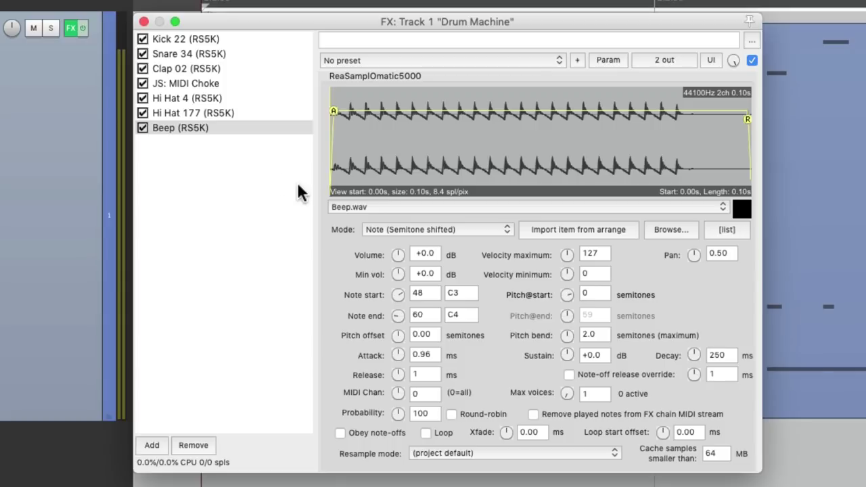
click(140, 125)
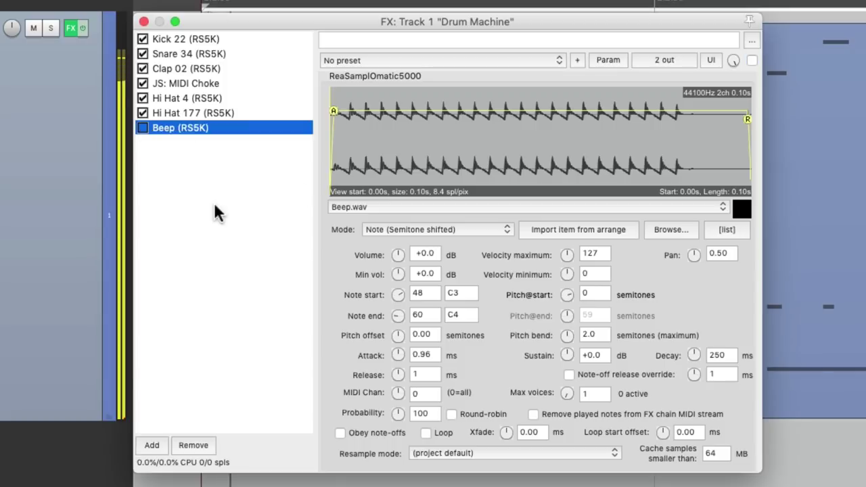
click(144, 21)
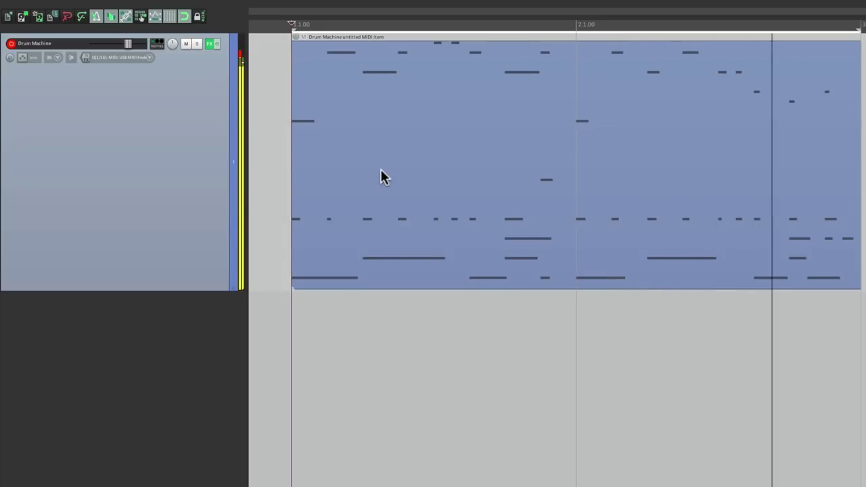
key(space)
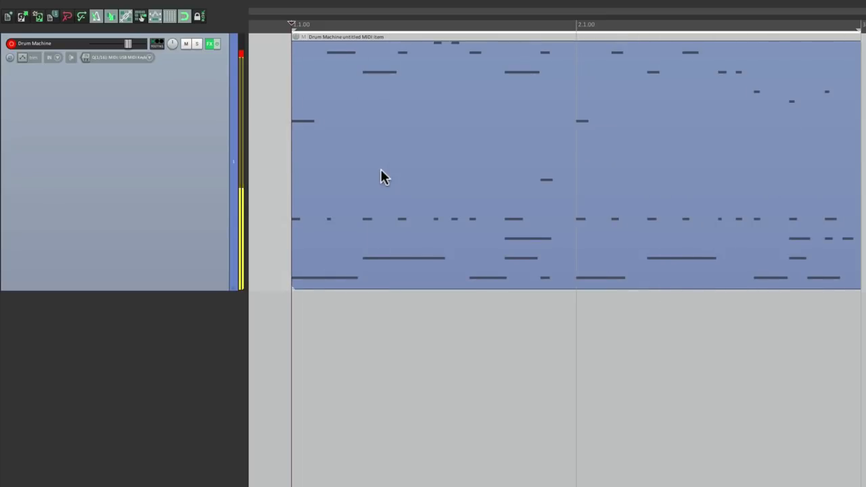
click(211, 43)
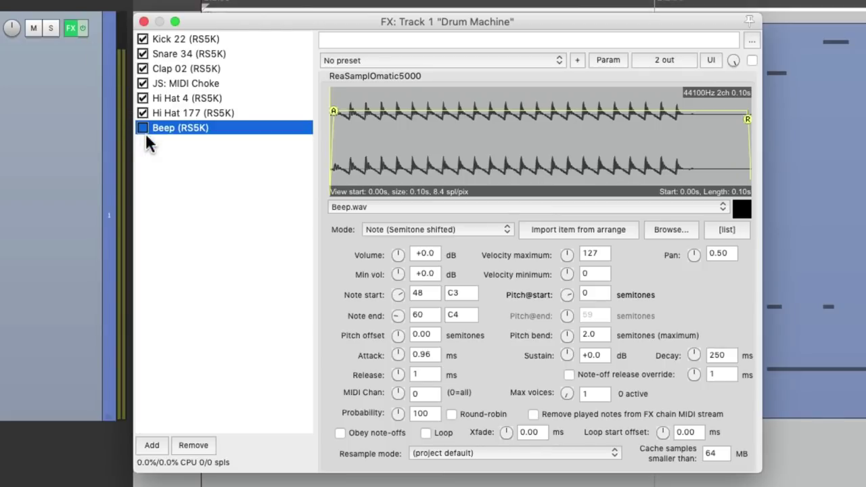
click(143, 128)
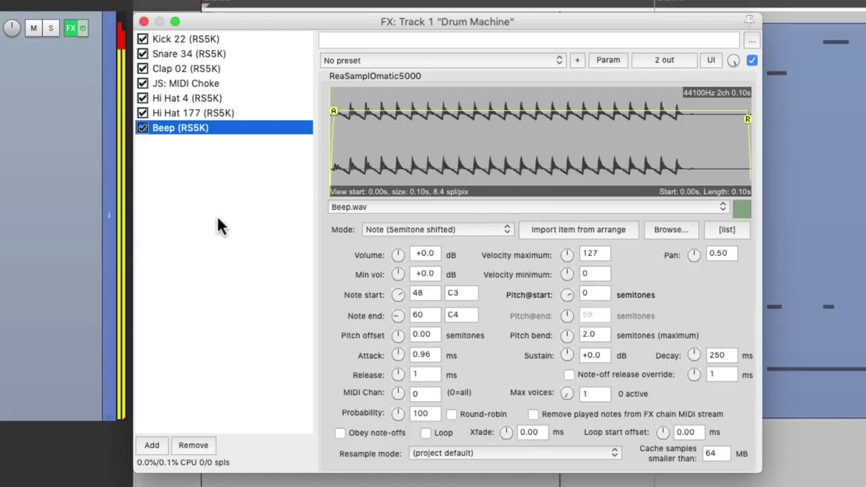
click(144, 22)
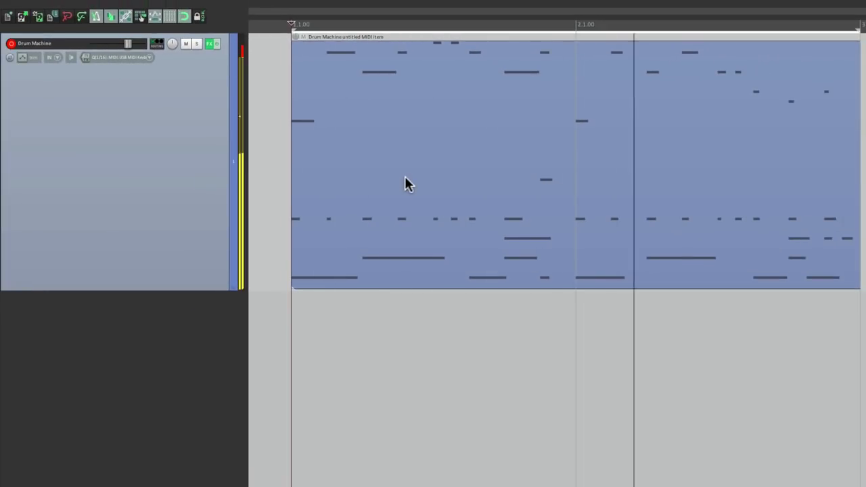
key(space)
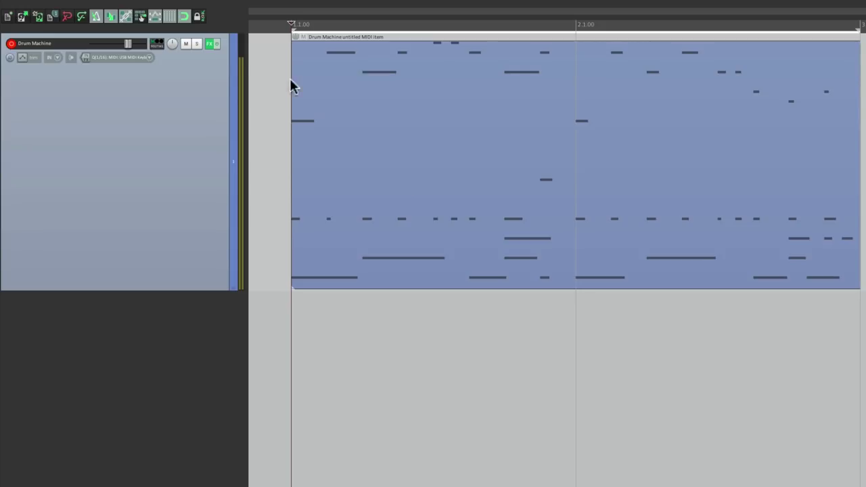
Reopen the FX chain and inspect Kick 22's output pin routing without changing it
click(210, 43)
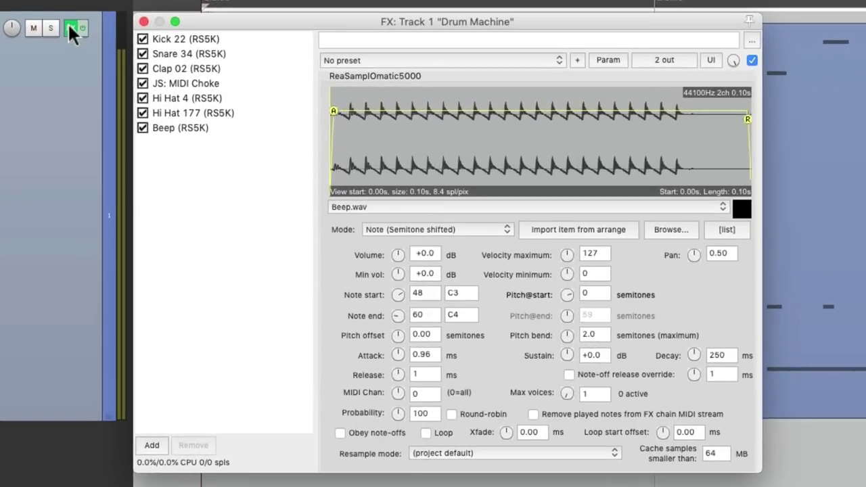
click(228, 39)
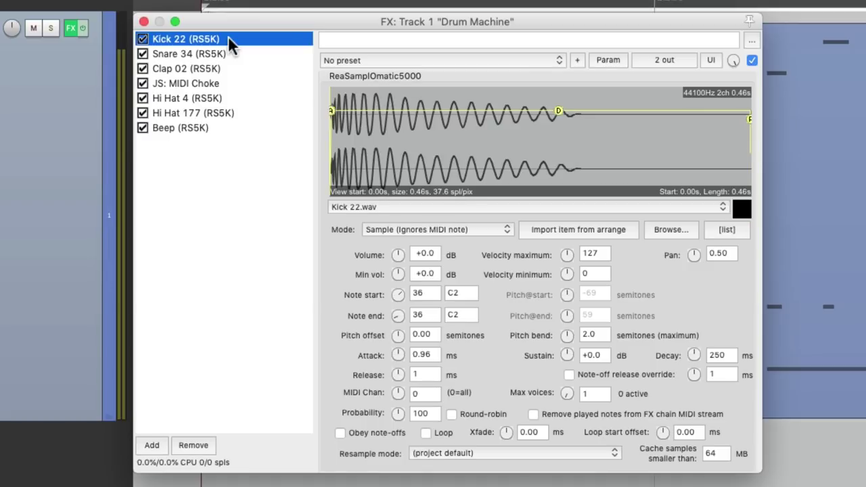
click(640, 58)
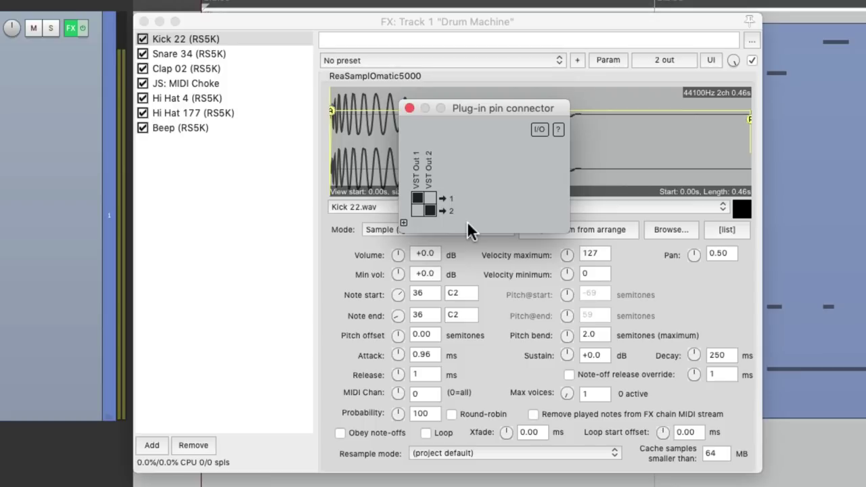
click(408, 108)
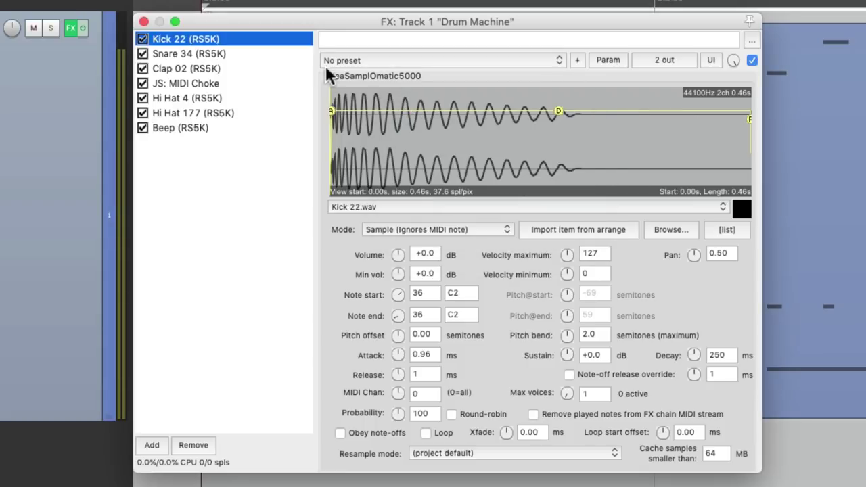
Add output channels 3 and 4 in the Snare 34 sampler's pin routing
click(248, 53)
click(656, 59)
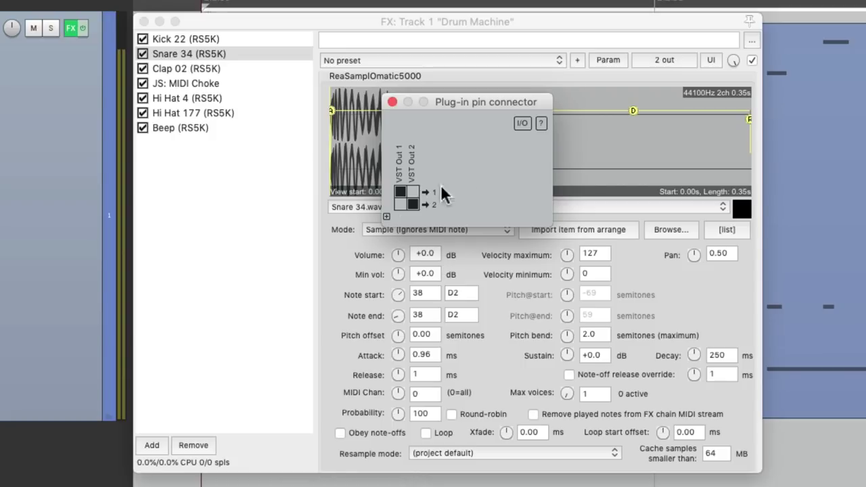
click(385, 216)
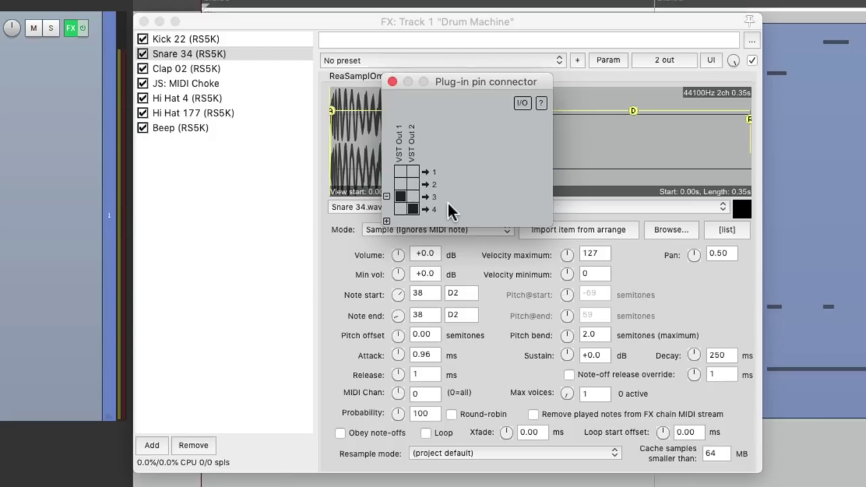
Route the Clap 02 sampler's outputs to channels 5 and 6
click(392, 82)
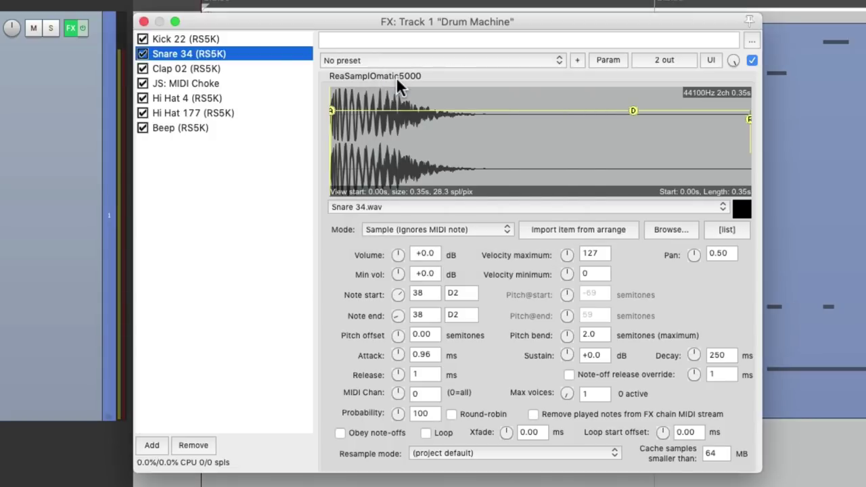
click(264, 69)
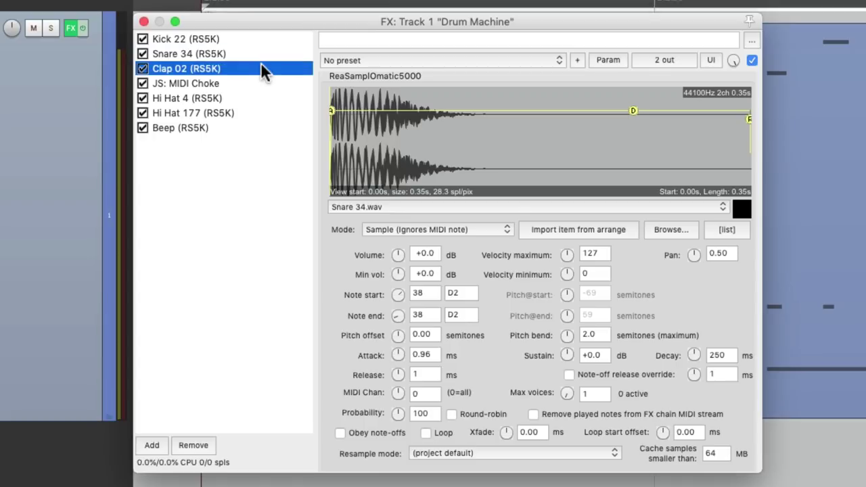
click(650, 60)
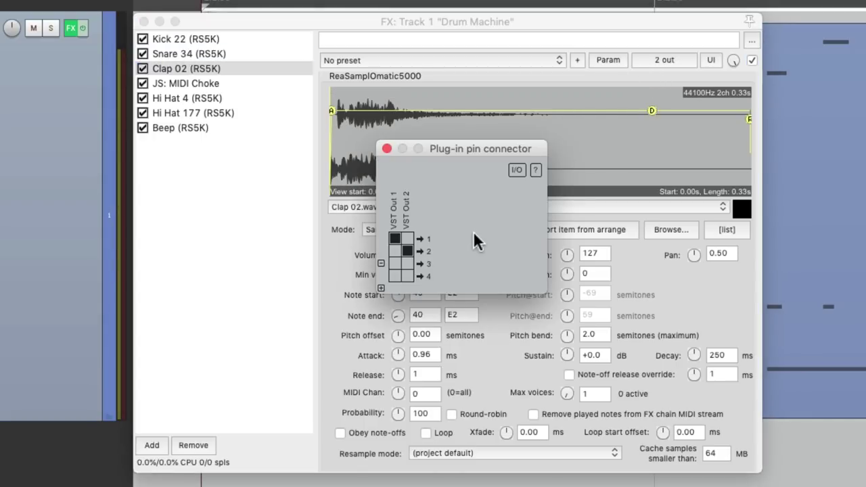
click(381, 288)
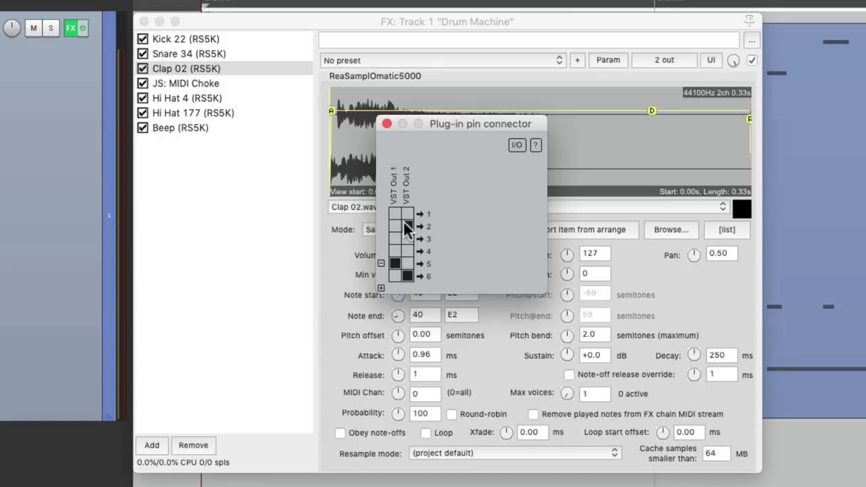
click(386, 124)
Route the Hi Hat 4 and Hi Hat 177 samplers to output channels 7 and 8
click(265, 100)
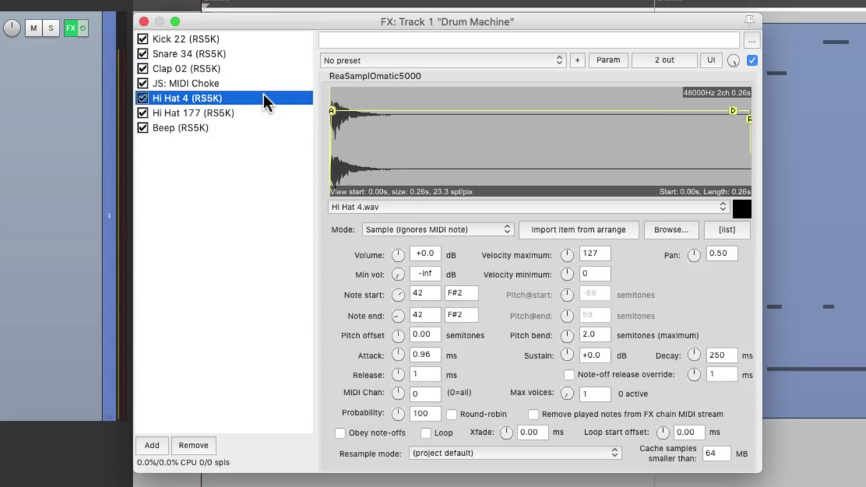
click(643, 65)
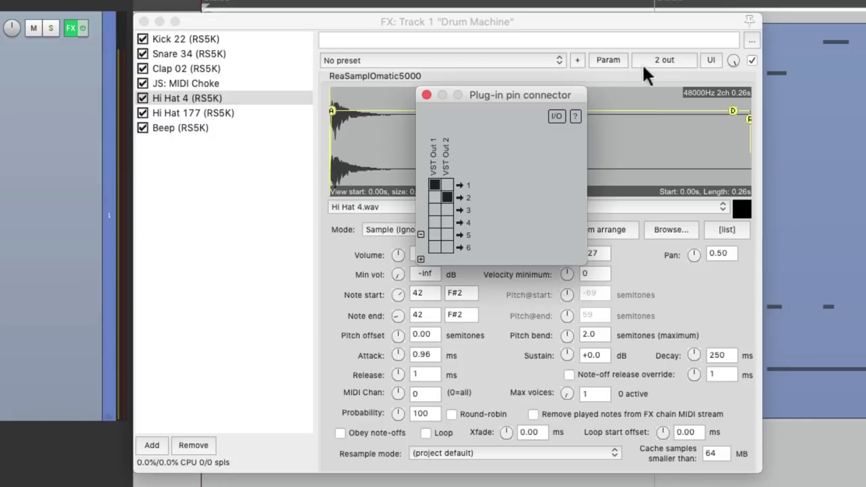
click(420, 259)
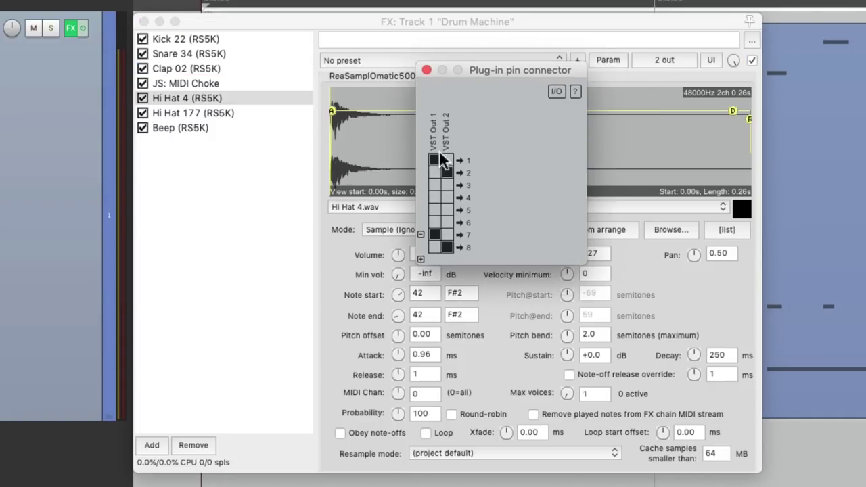
click(426, 71)
click(261, 112)
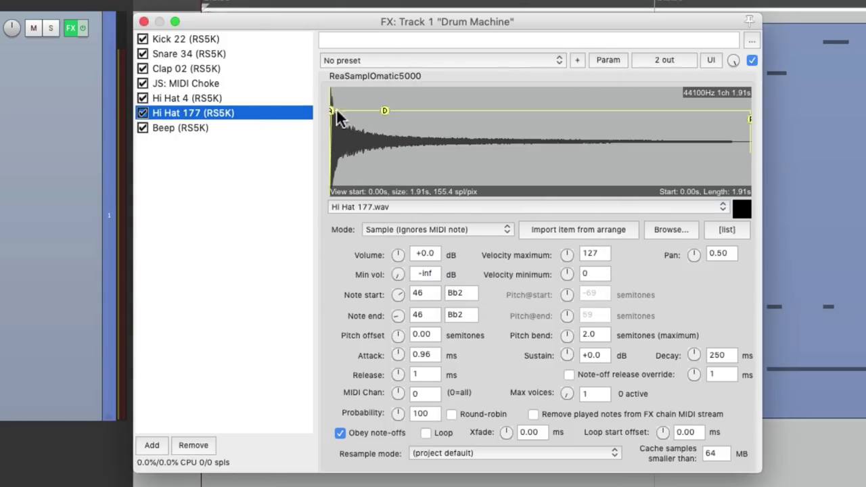
click(648, 60)
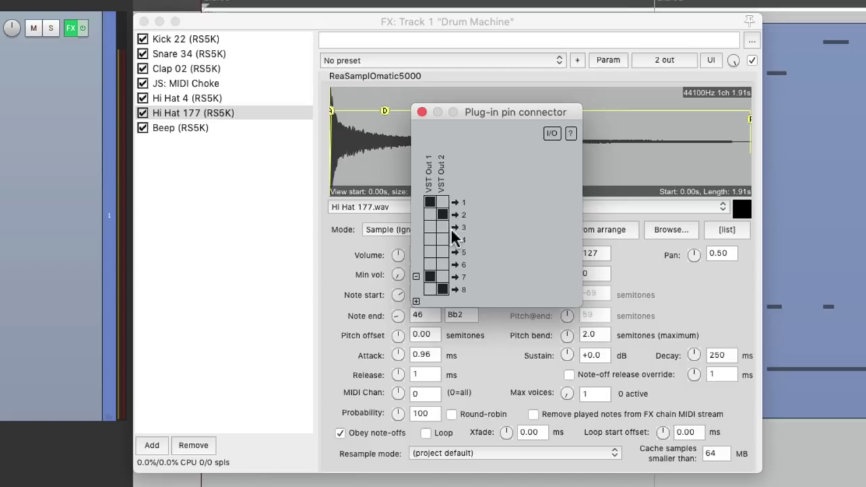
click(420, 113)
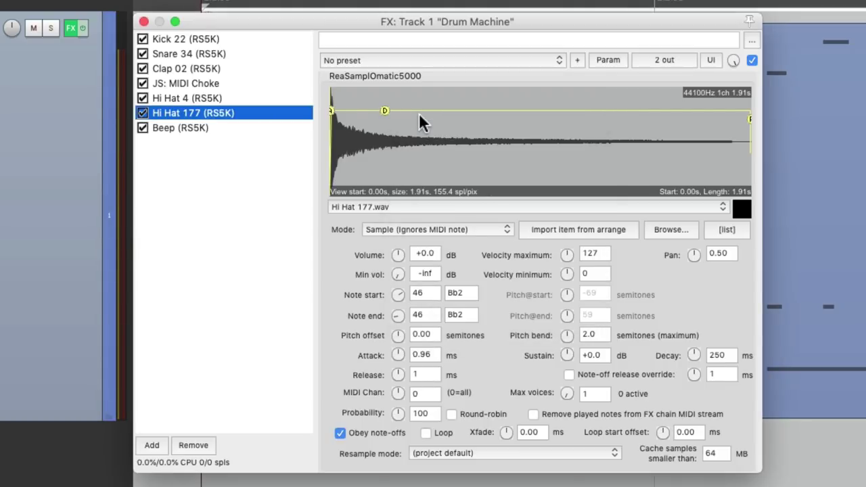
Route the Beep sampler to channels 9 and 10, disconnecting it from 1 and 2
click(264, 129)
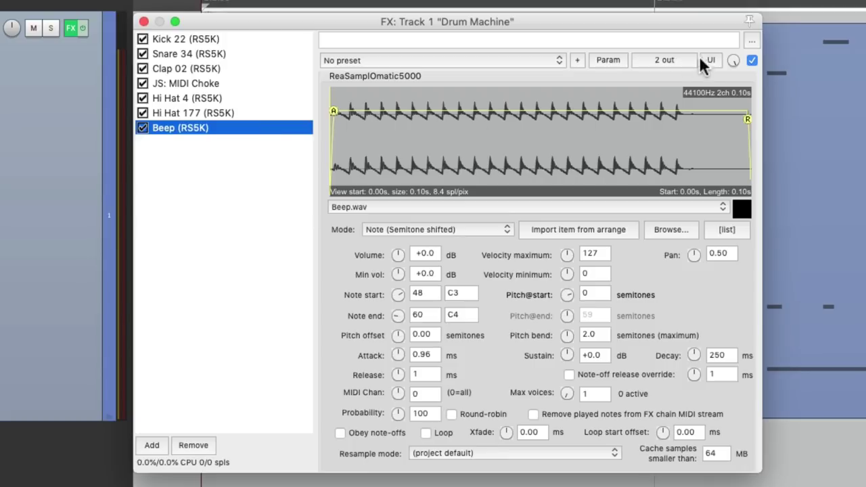
click(679, 59)
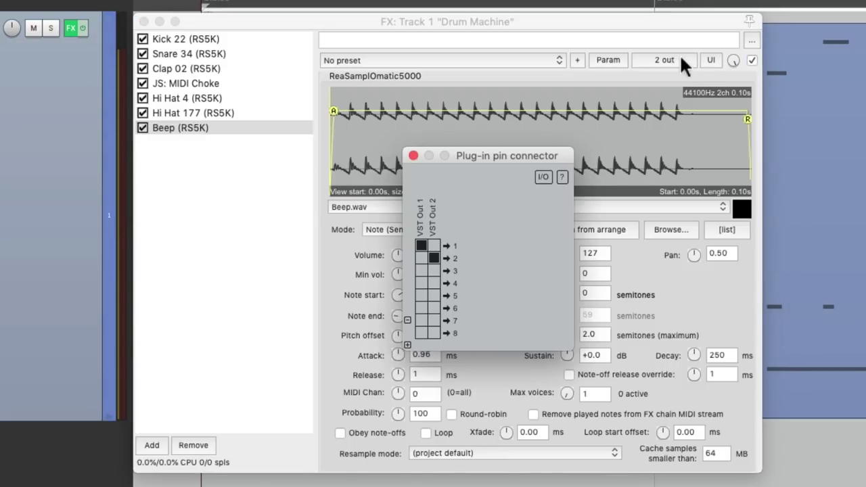
click(405, 339)
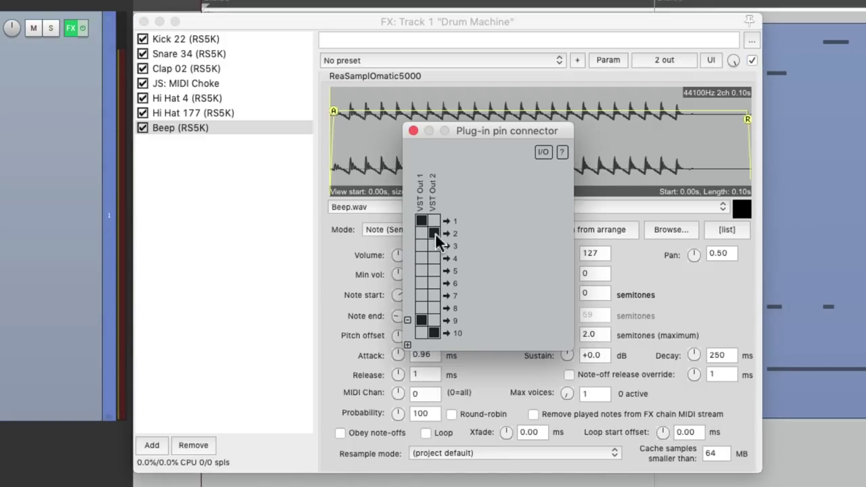
click(421, 217)
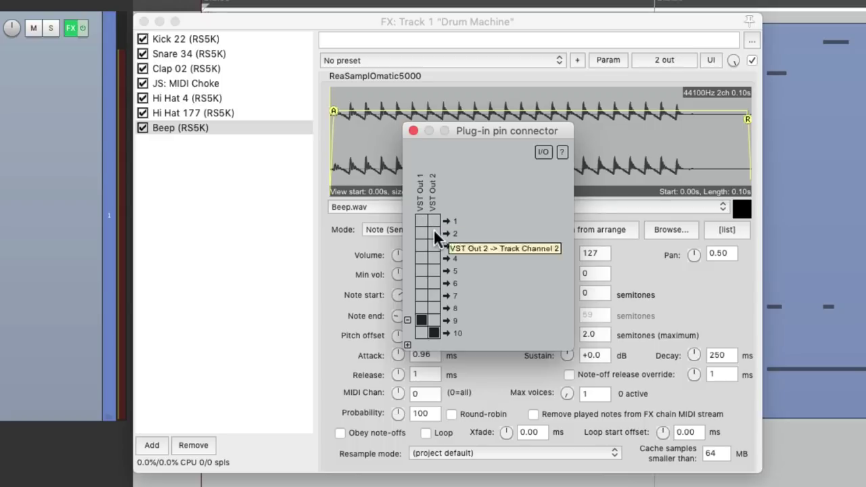
click(433, 229)
Close the Beep pin routing and turn off the Drum Machine track's master send
click(413, 131)
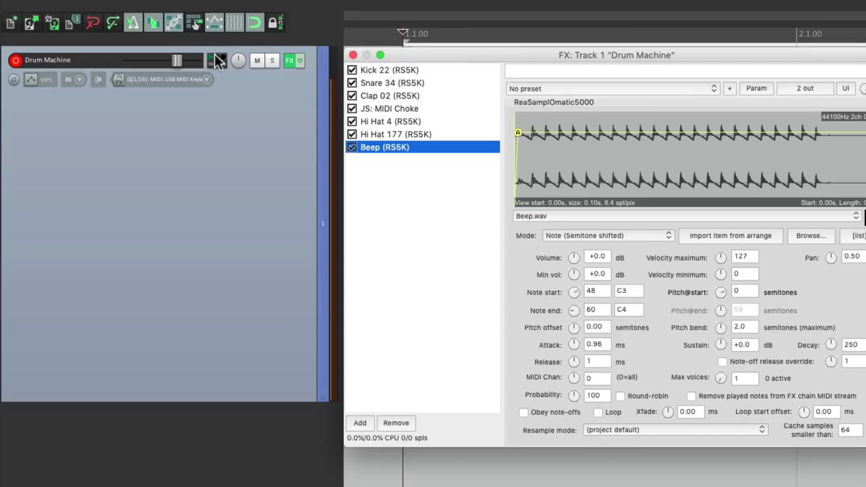
click(156, 43)
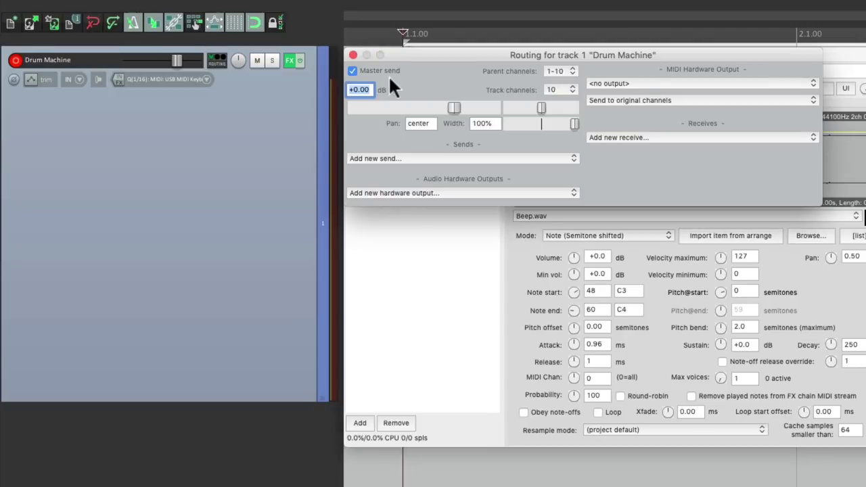
click(349, 69)
click(353, 55)
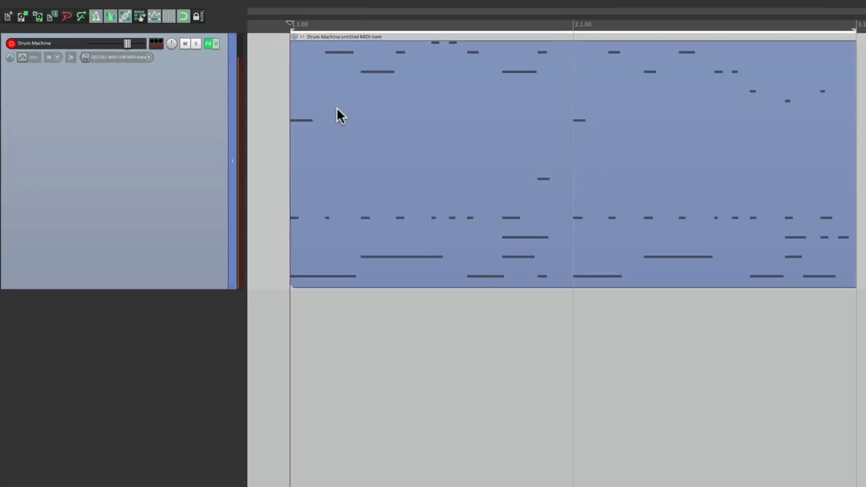
key(space)
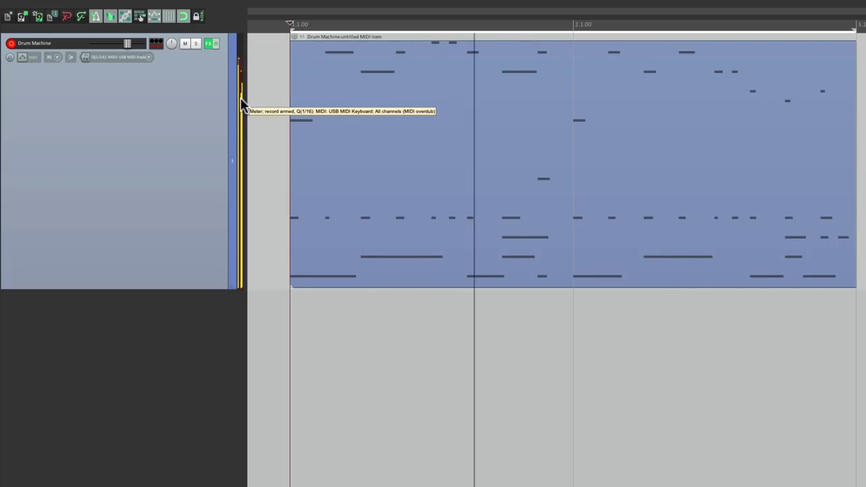
key(space)
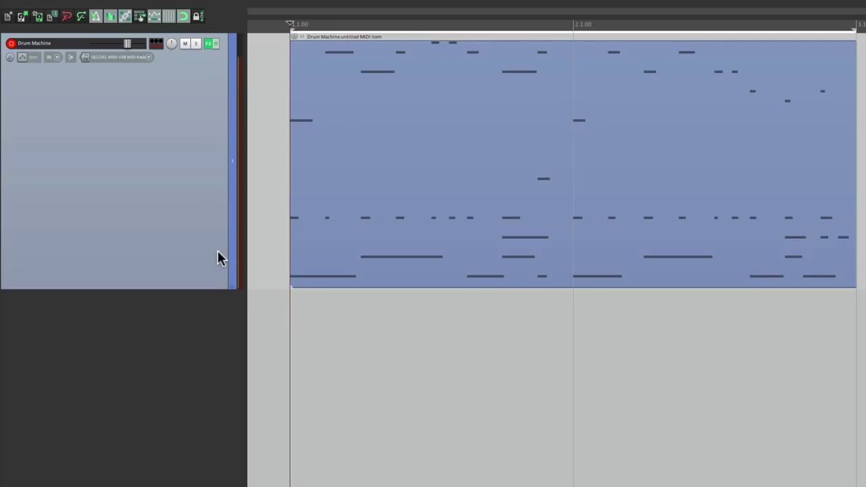
Shrink the Drum Machine track and add five new empty tracks below it
drag(207, 293, 209, 128)
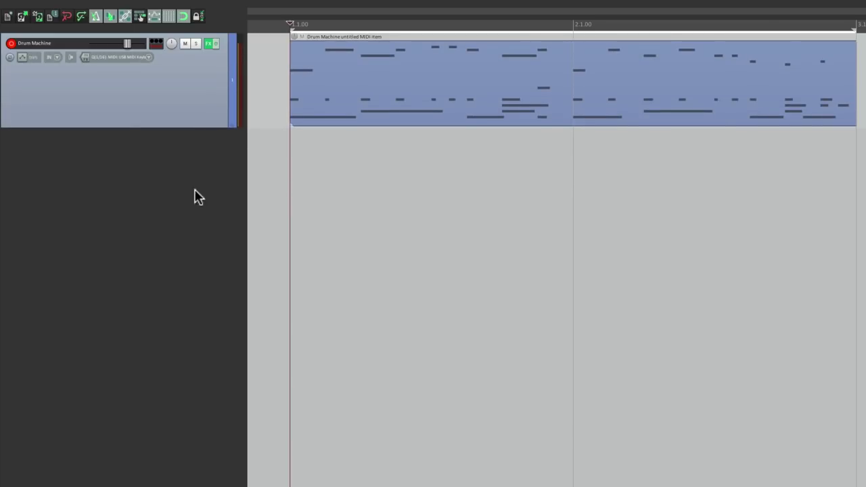
double_click(187, 192)
double_click(184, 279)
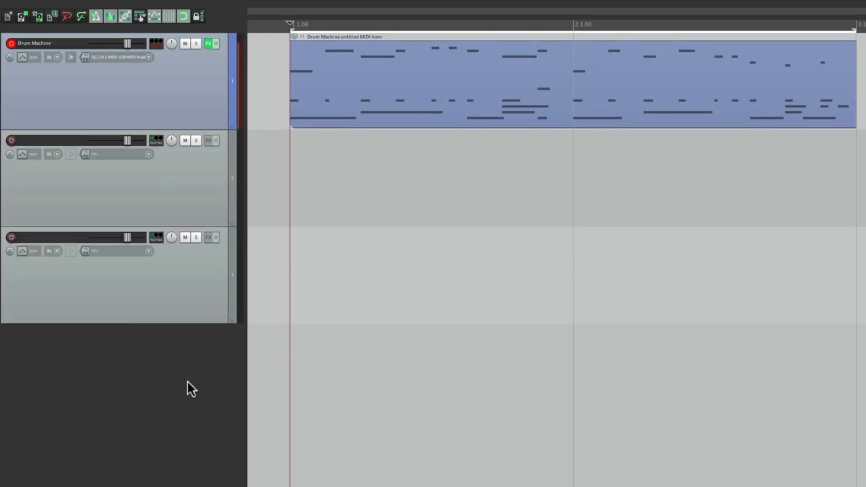
double_click(188, 413)
double_click(186, 440)
double_click(185, 443)
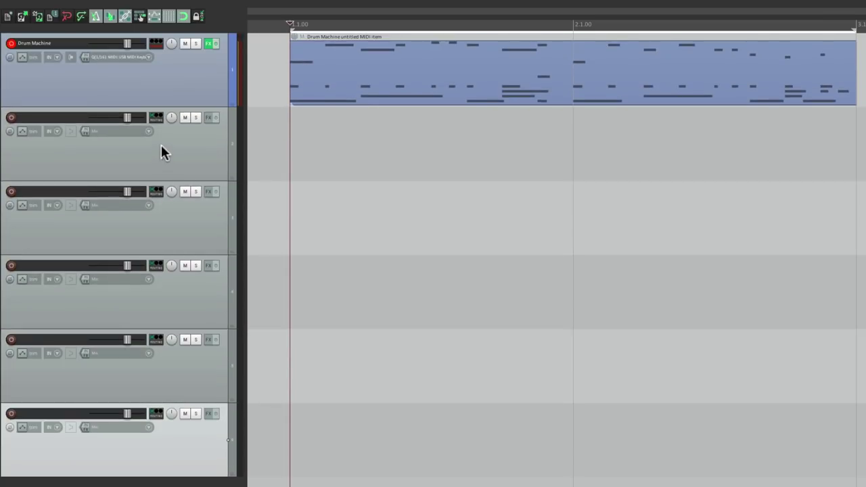
Name the new tracks Kick, Snare, Claps, Hi Hat and Synth
double_click(70, 120)
text(Kick)
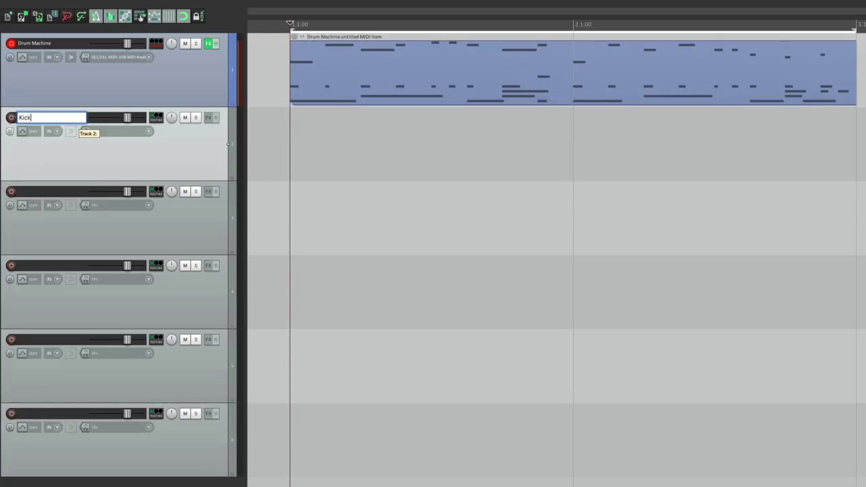
key(Tab)
key(Tab)
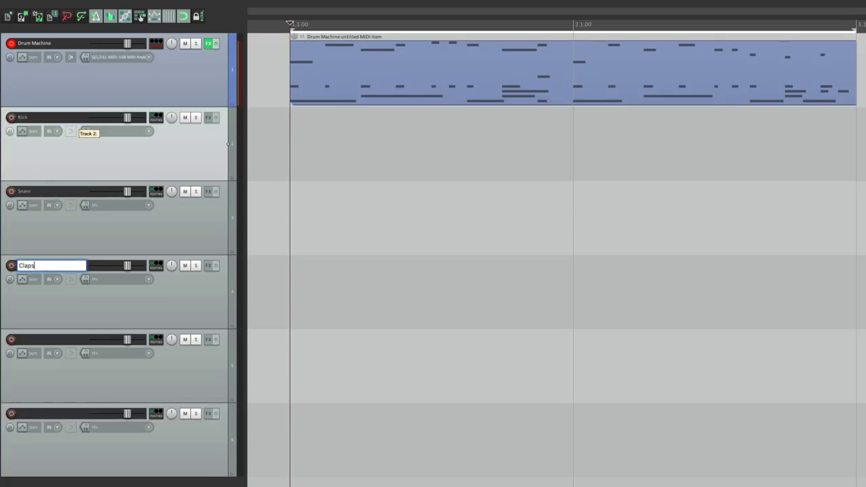
key(Tab)
key(Tab)
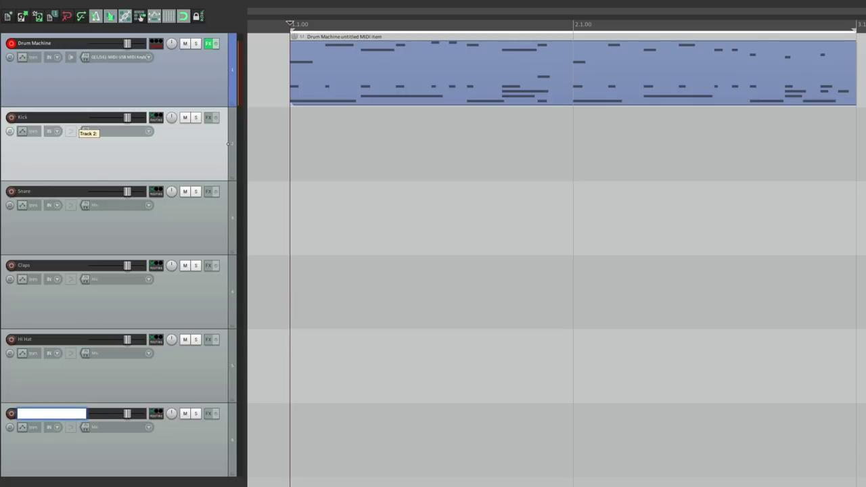
text(Synth)
key(Return)
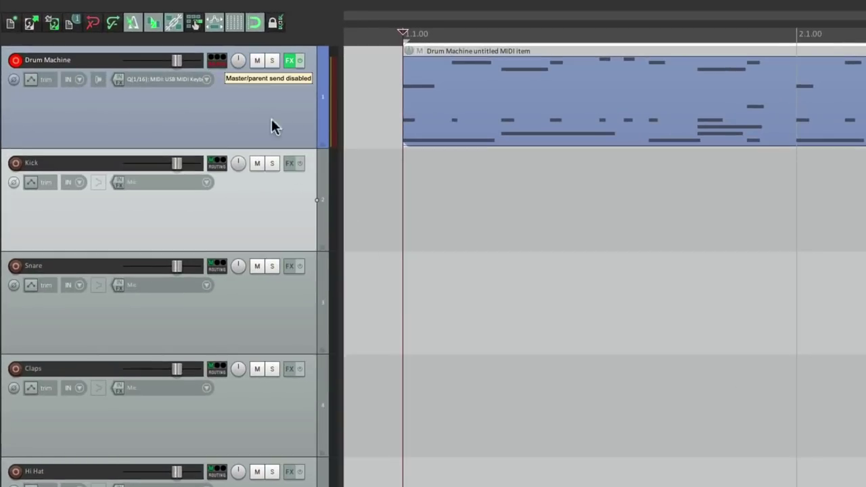
Send Drum Machine audio to the Kick track with MIDI set to None, then play and stop to check
drag(275, 225, 277, 228)
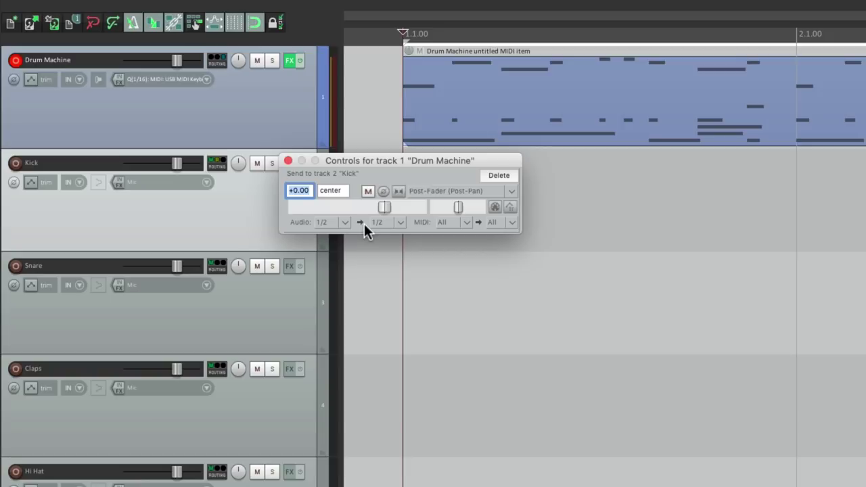
click(468, 223)
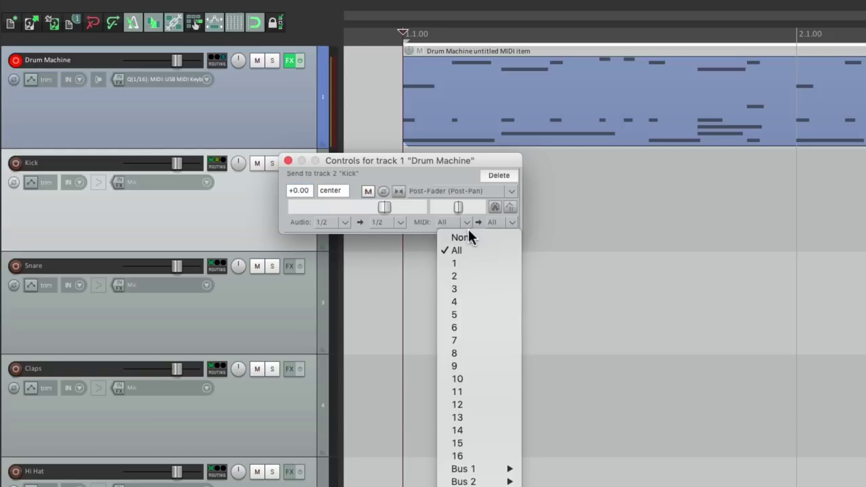
click(471, 237)
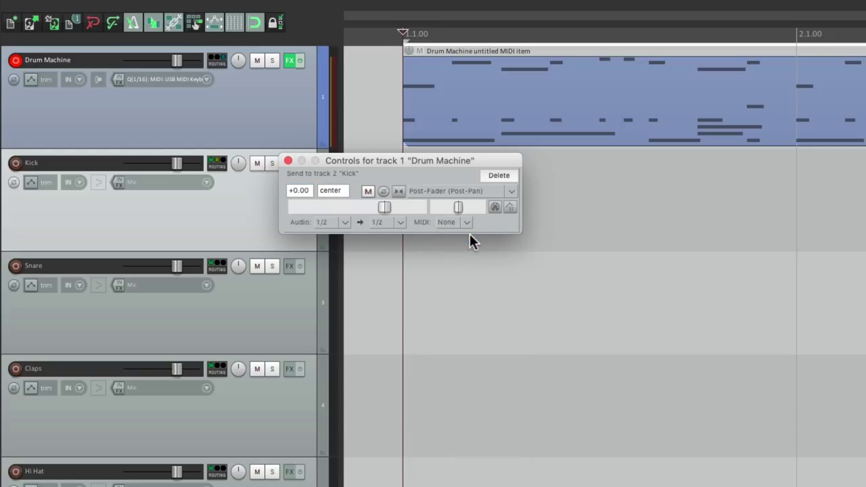
click(288, 161)
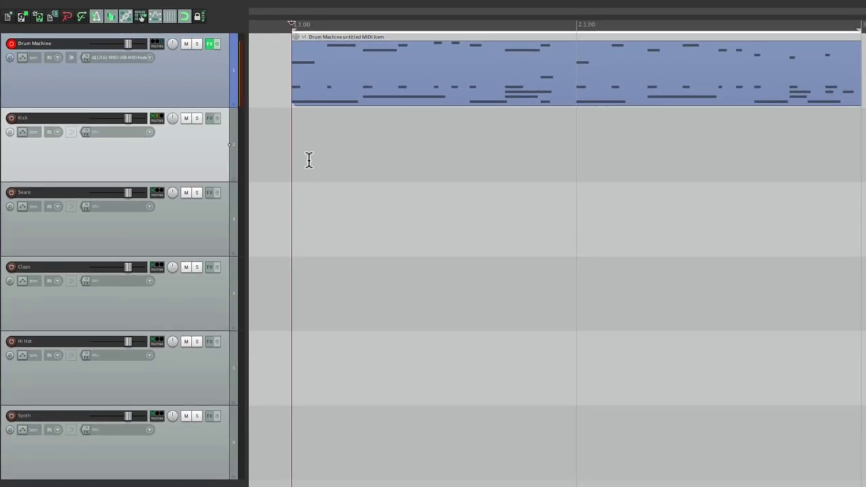
key(space)
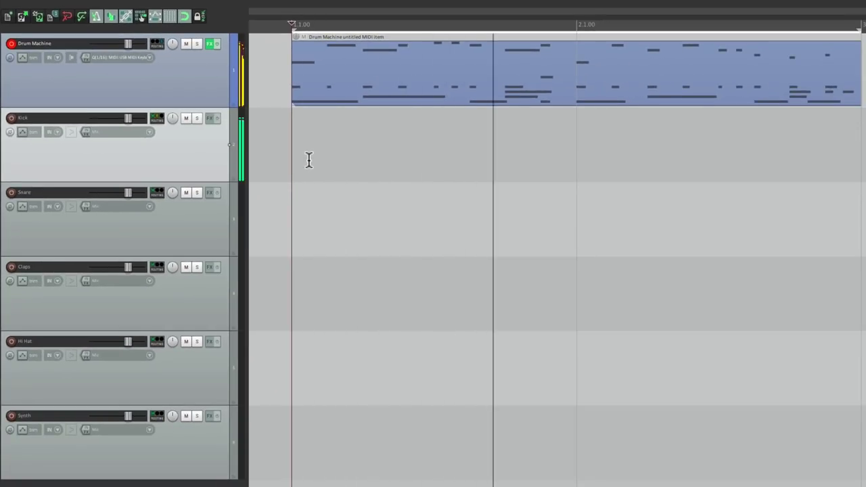
key(space)
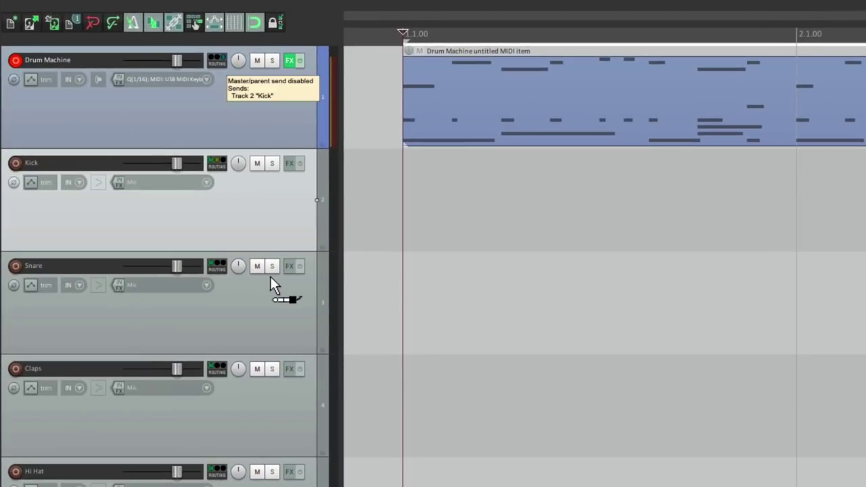
Send Drum Machine's 3/4 outputs to Snare with MIDI off, then play and stop to check
drag(270, 277, 272, 279)
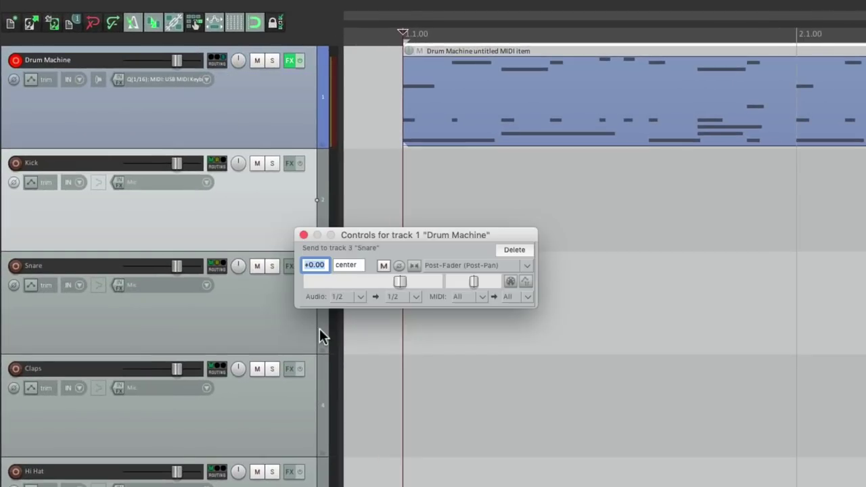
click(360, 299)
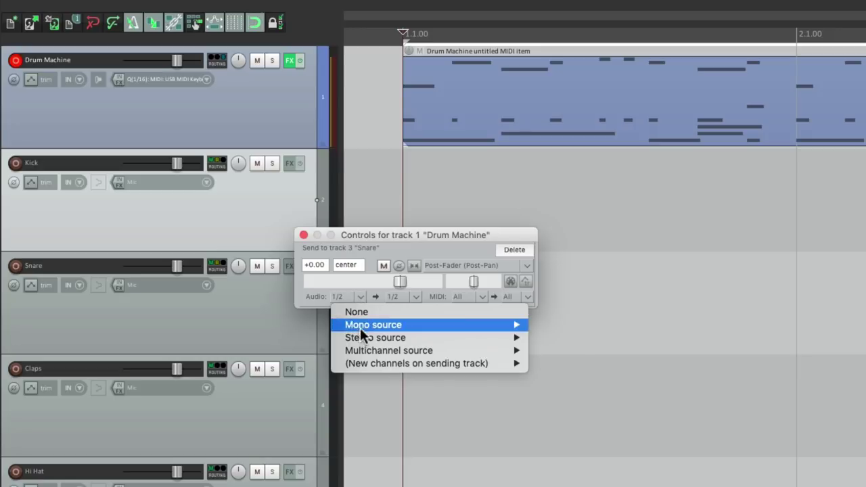
mouse_move(357, 338)
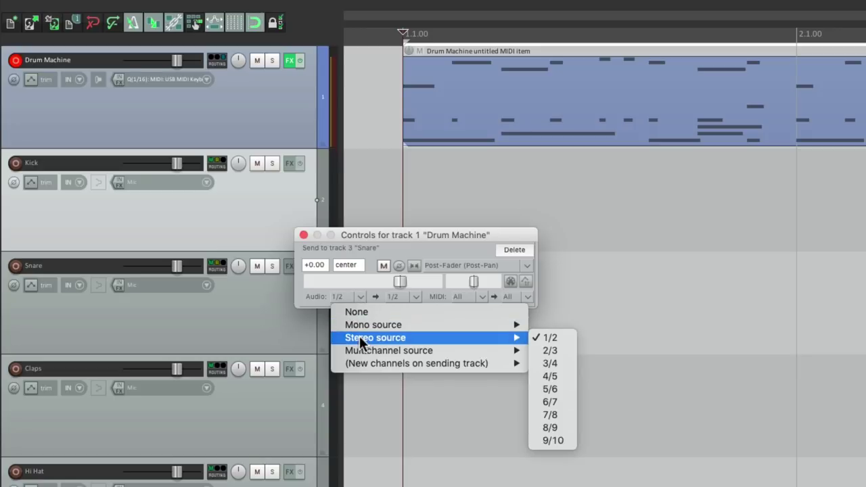
click(576, 369)
click(479, 298)
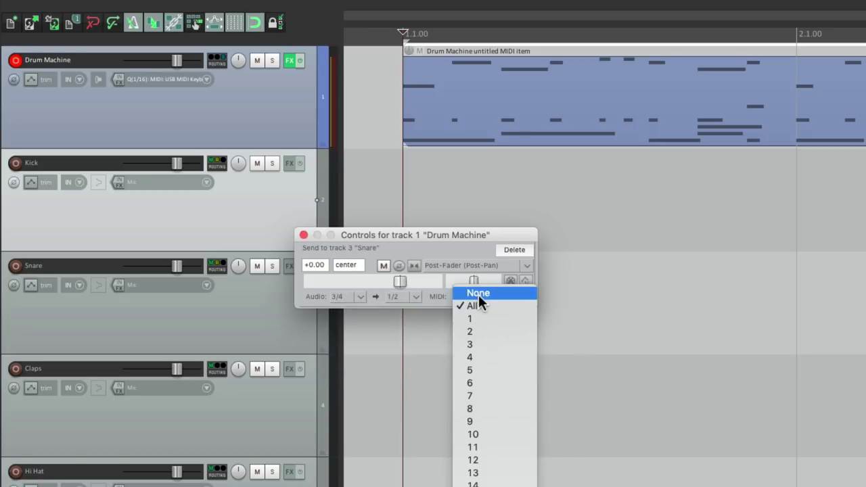
click(478, 295)
click(303, 235)
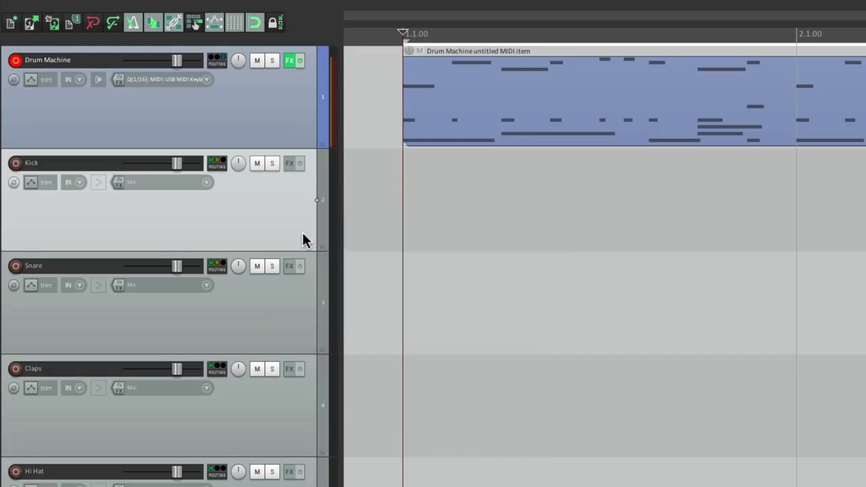
key(space)
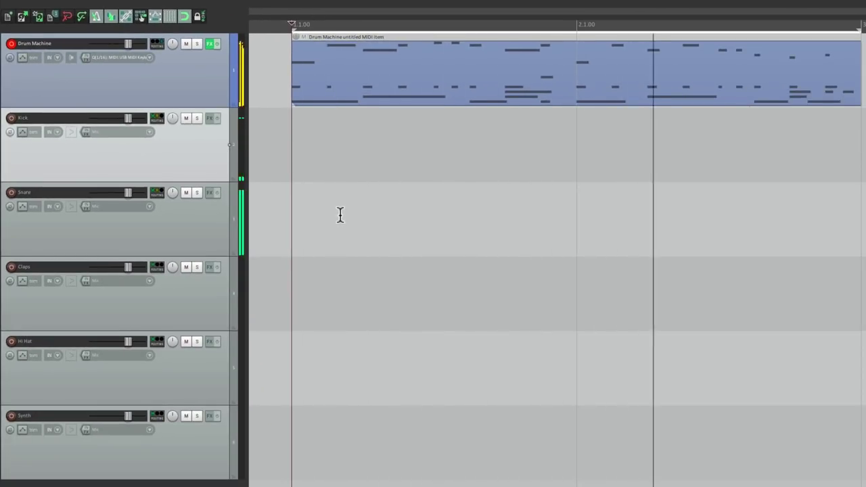
key(space)
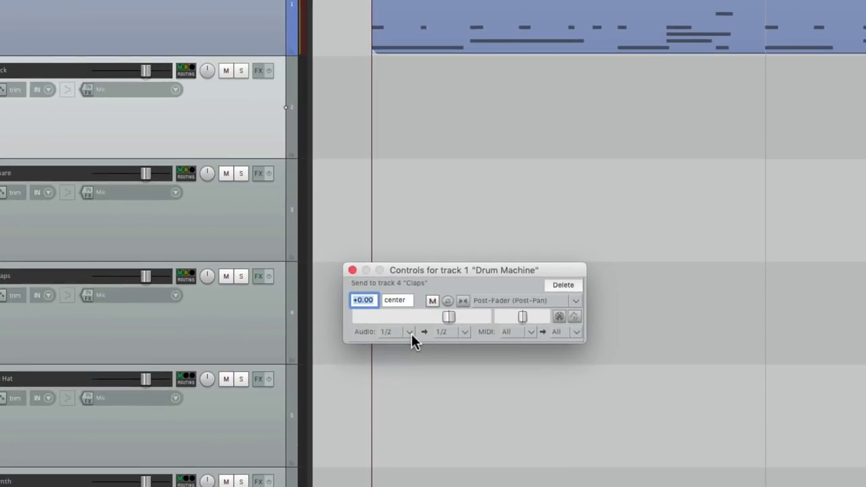
Set the Claps send to source stereo 5/6 with MIDI set to None
click(413, 399)
mouse_move(409, 372)
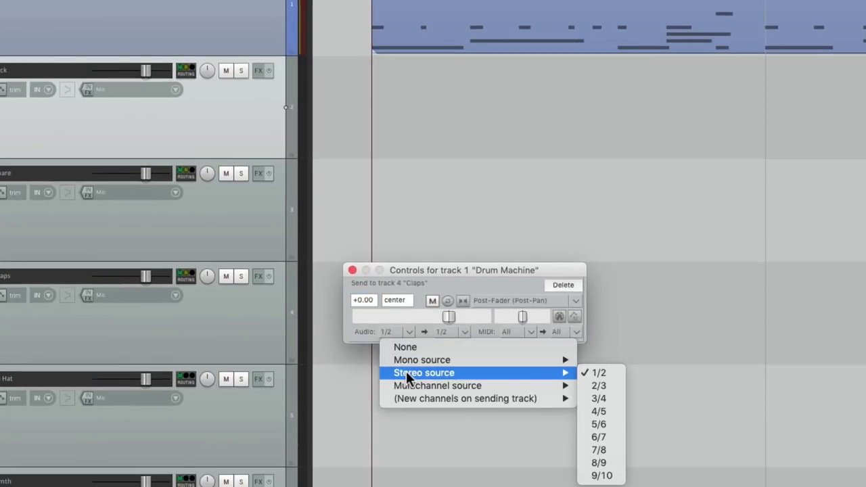
click(616, 425)
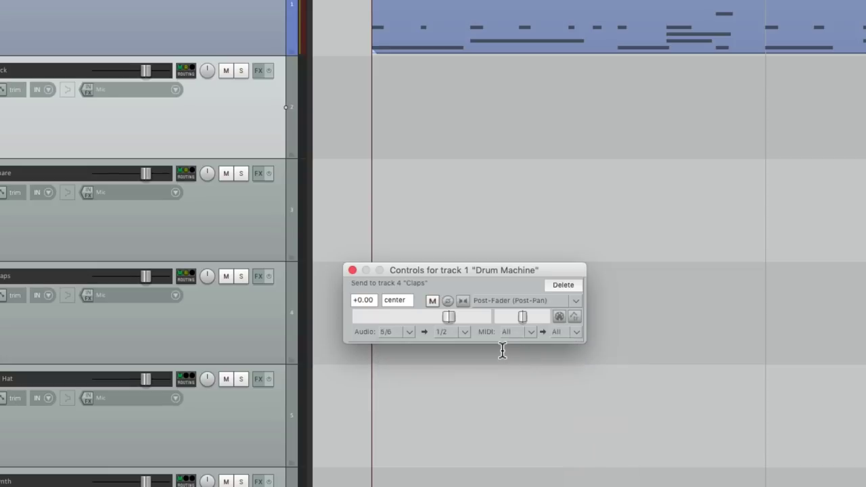
click(533, 331)
click(531, 201)
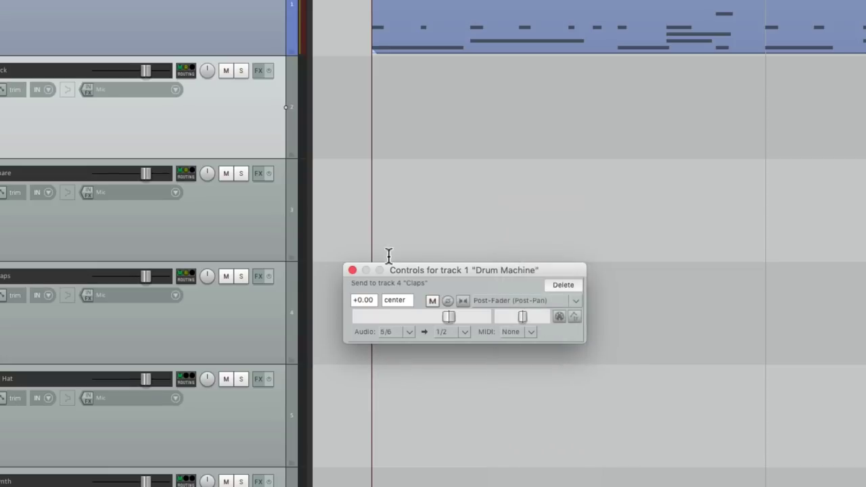
click(352, 270)
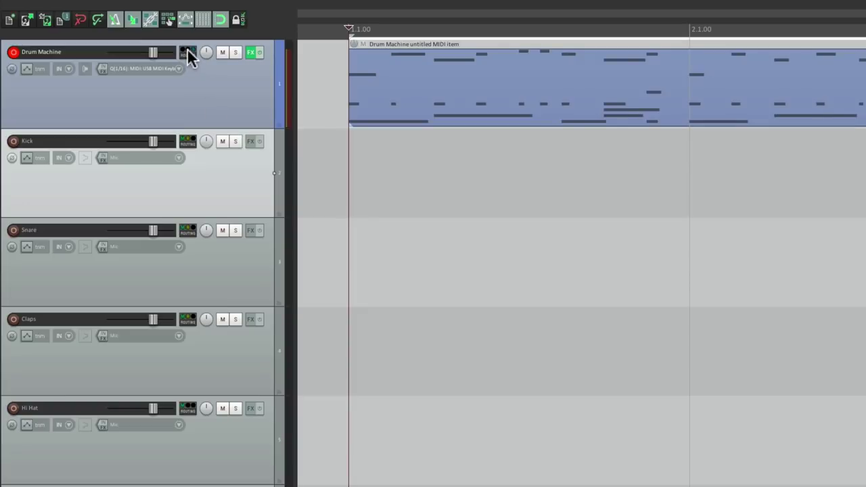
Create a Drum Machine send to Hi Hat from stereo 7/8 with MIDI set to None
drag(187, 54, 232, 449)
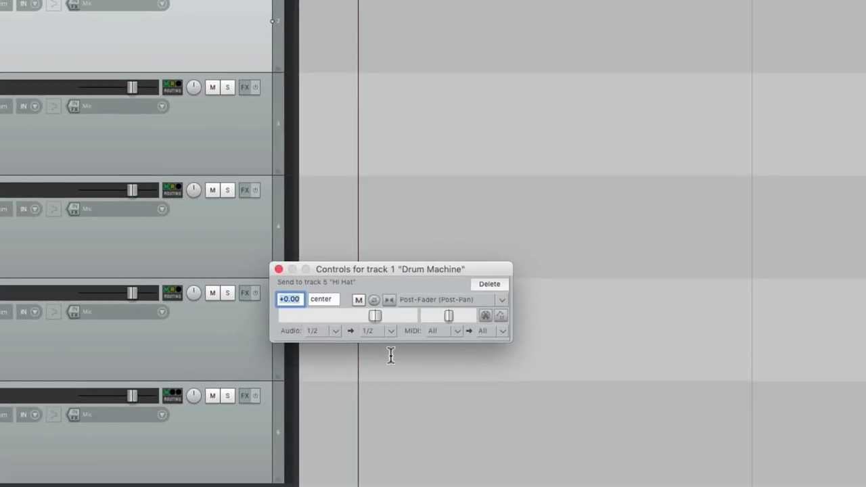
click(337, 330)
mouse_move(333, 374)
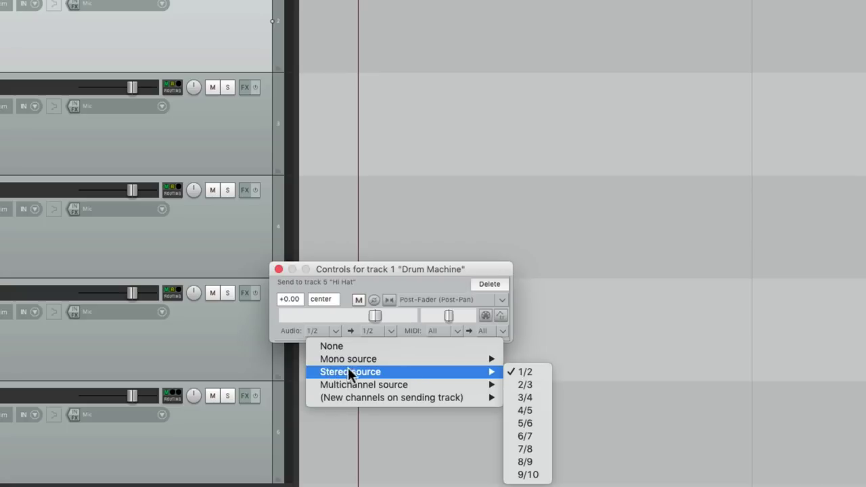
click(545, 455)
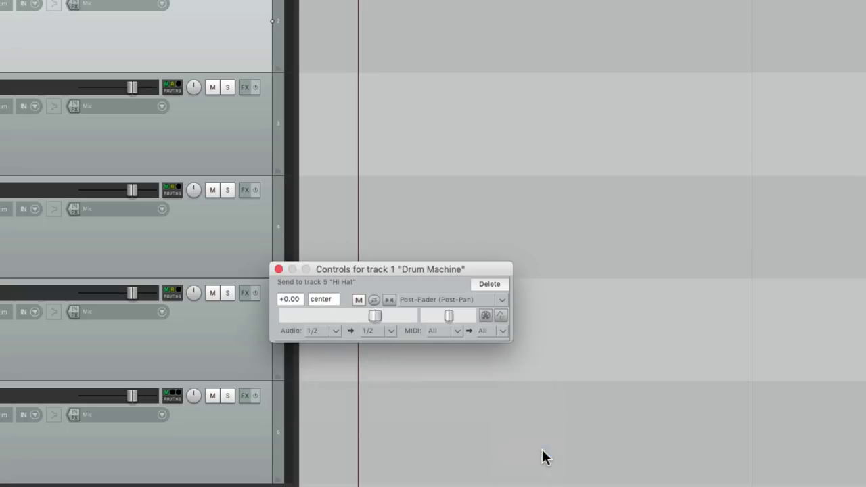
click(453, 330)
click(450, 116)
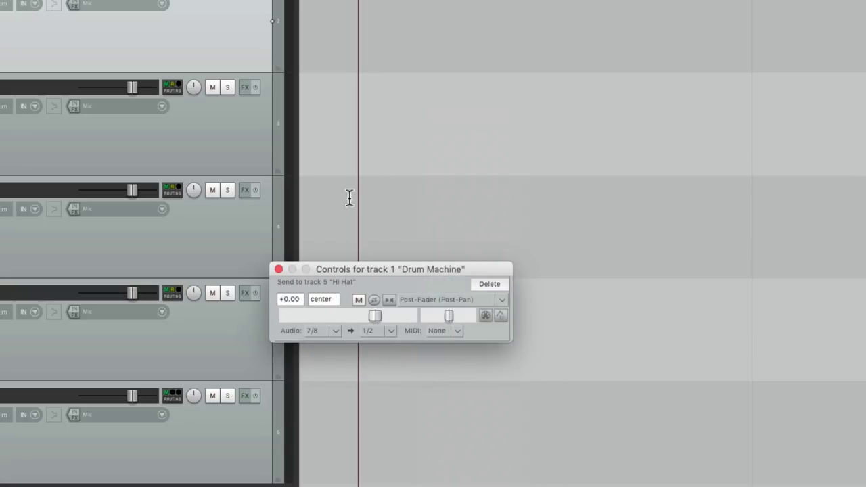
click(279, 270)
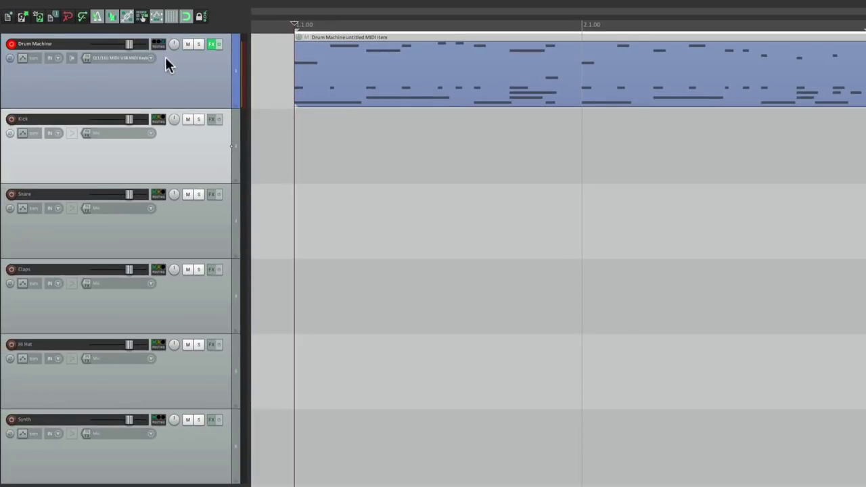
Create a Synth send sourced from outputs 9/10 with MIDI off, then start playback
drag(201, 433, 202, 435)
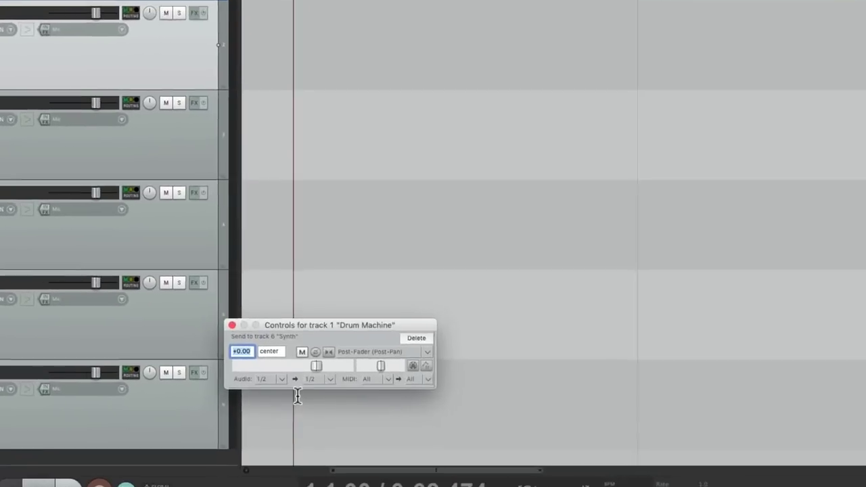
click(283, 426)
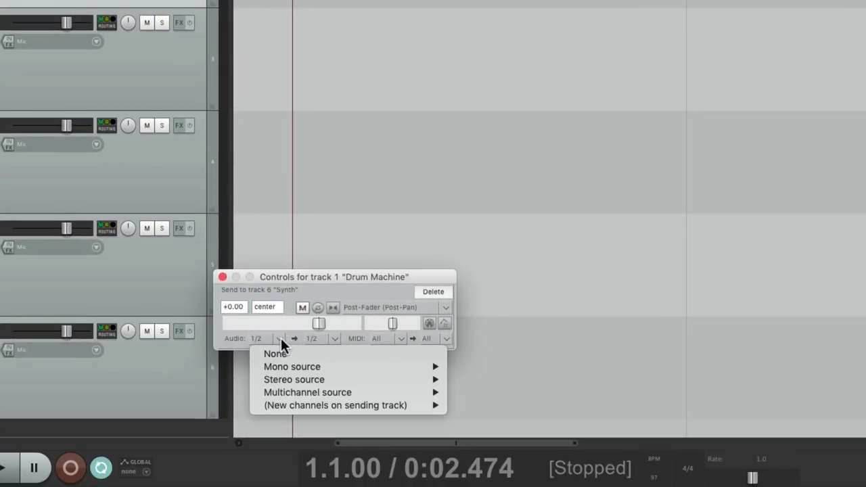
mouse_move(285, 379)
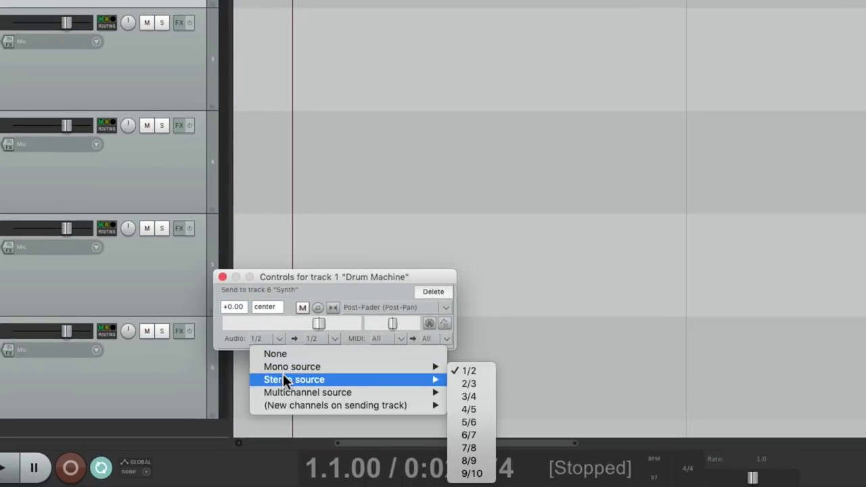
click(473, 474)
click(404, 338)
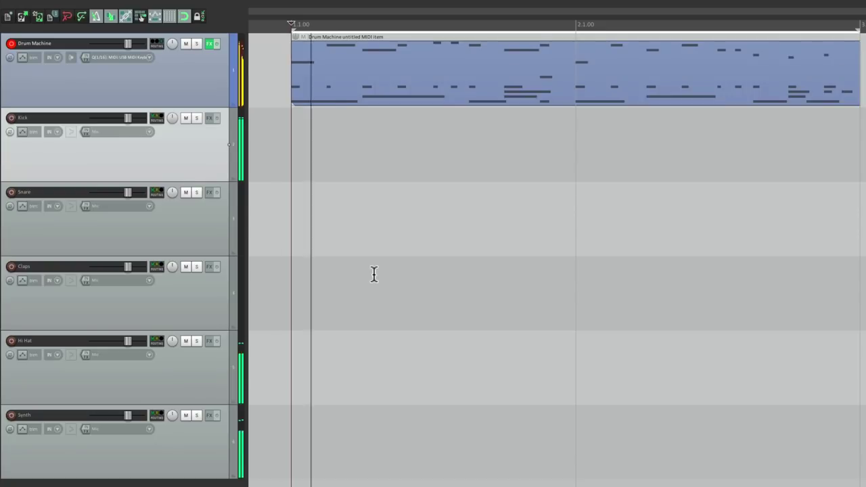
ctrl+click(198, 159)
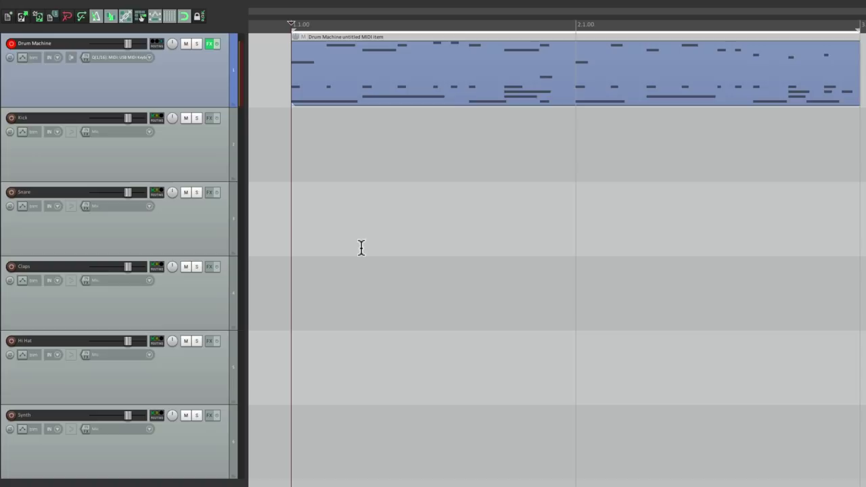
In the Mixer, briefly mute Snare, Claps, Hi Hat and Synth while nudging Kick's volume, then unmute them
key(super+m)
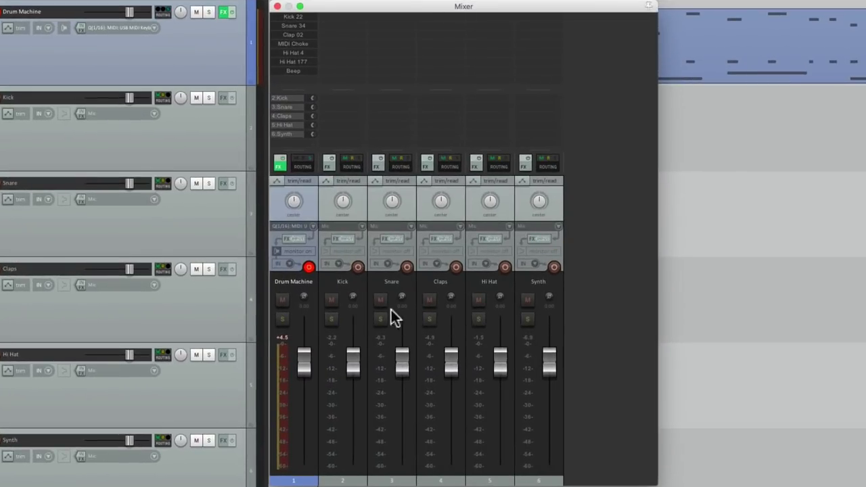
drag(381, 299, 545, 302)
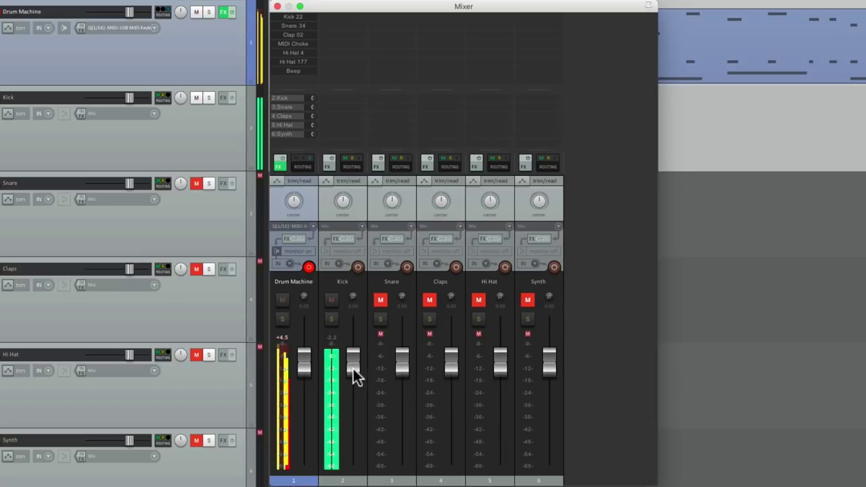
drag(352, 365, 352, 364)
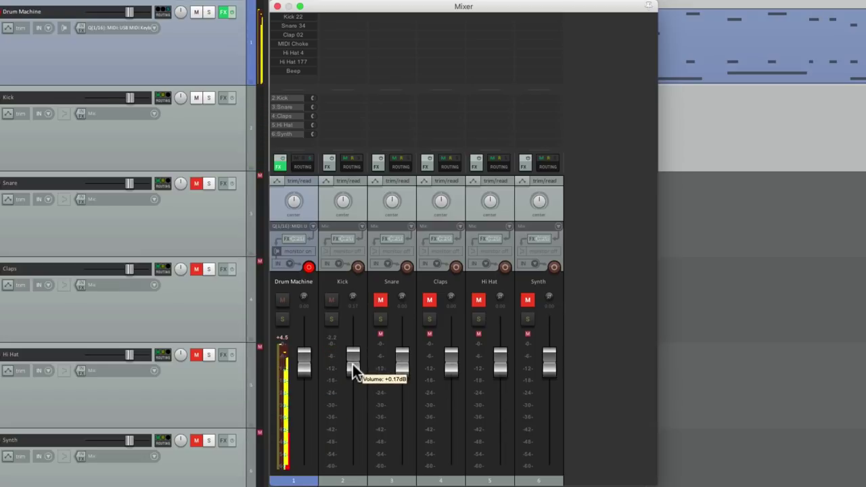
click(381, 301)
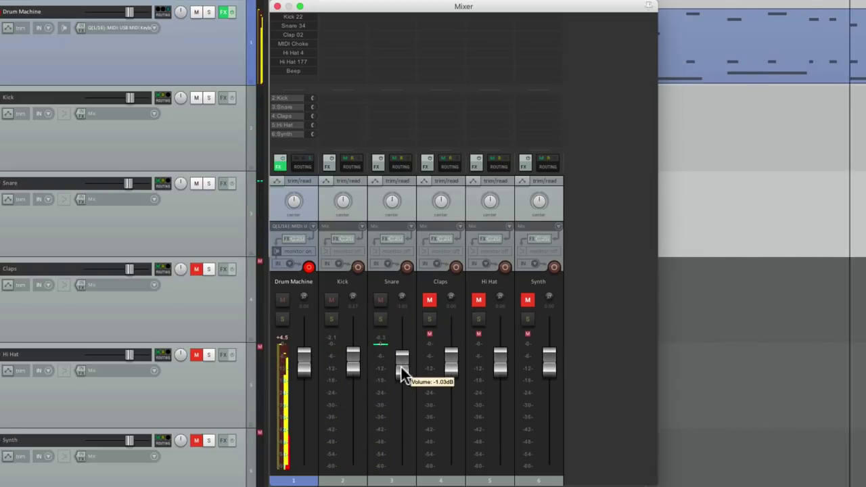
click(426, 302)
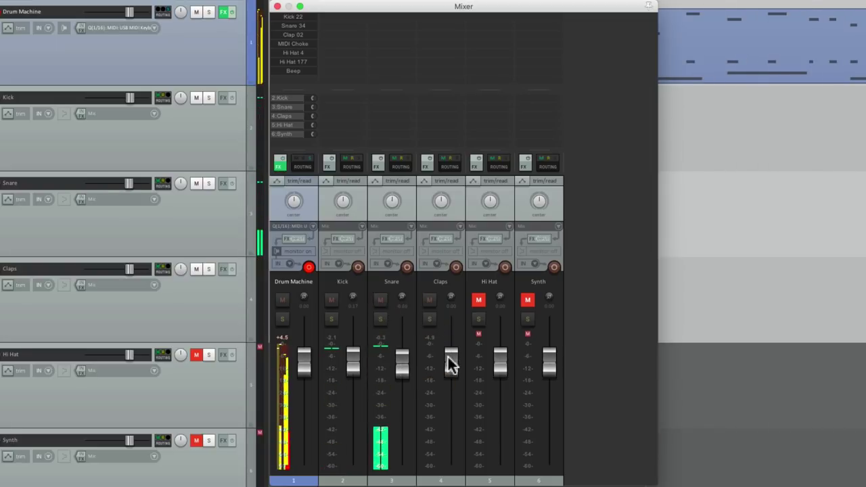
click(478, 301)
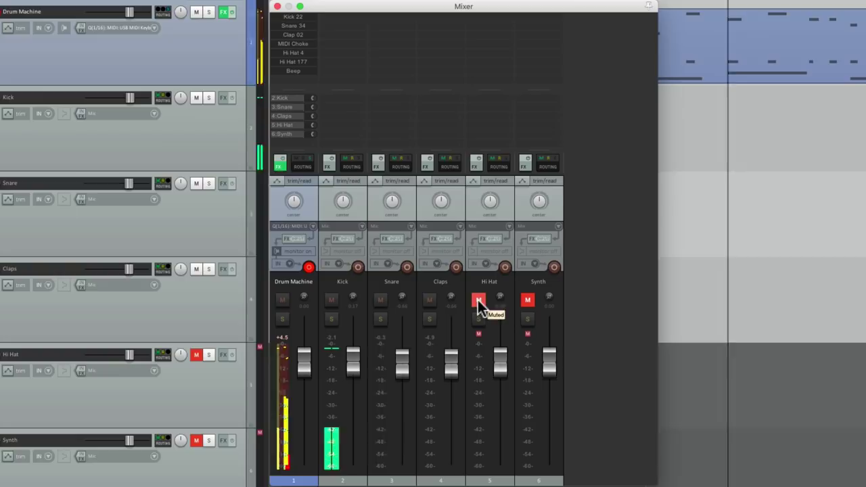
click(529, 301)
Lower the Synth volume to -12.5 dB and pan the Hi Hat track left
mouse_move(548, 359)
mouse_down()
mouse_move(545, 393)
mouse_move(548, 367)
mouse_up()
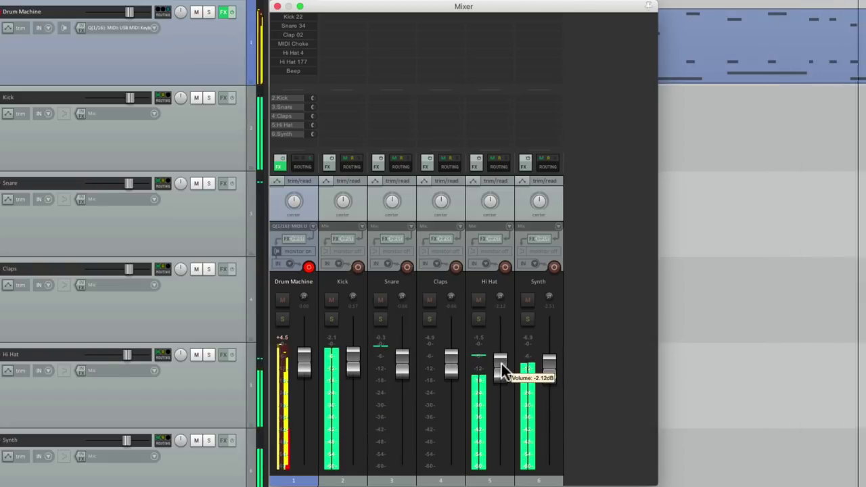
click(395, 360)
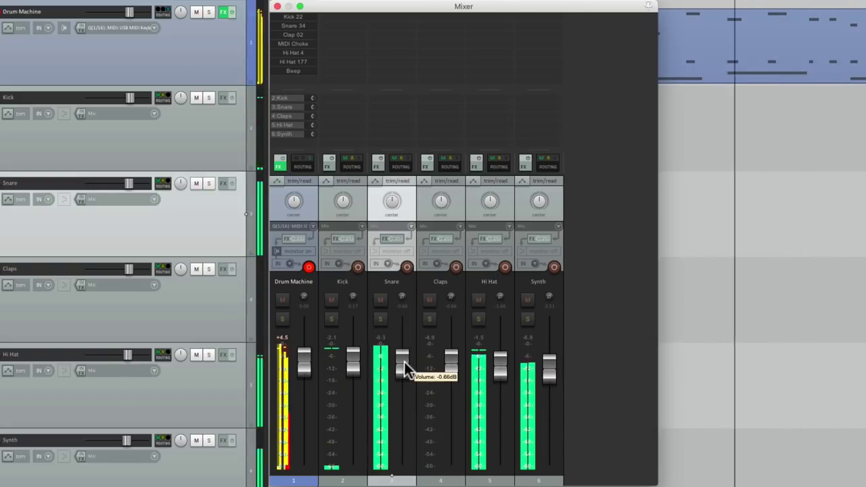
click(400, 480)
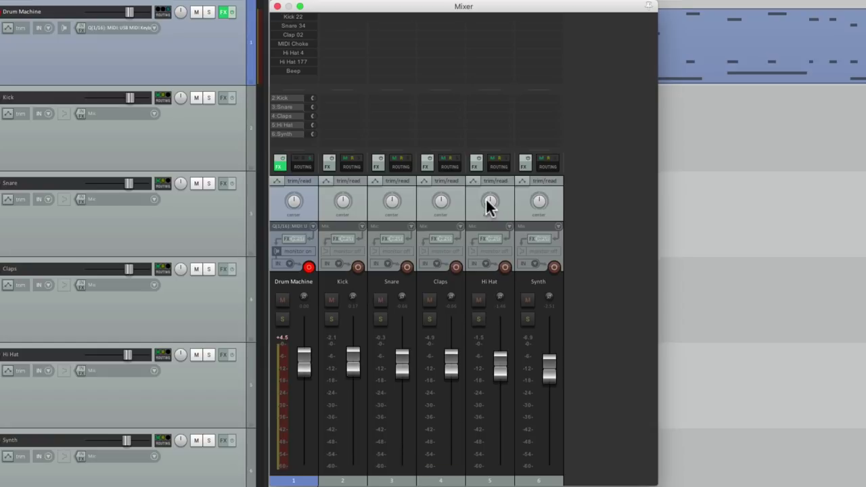
drag(488, 203, 532, 223)
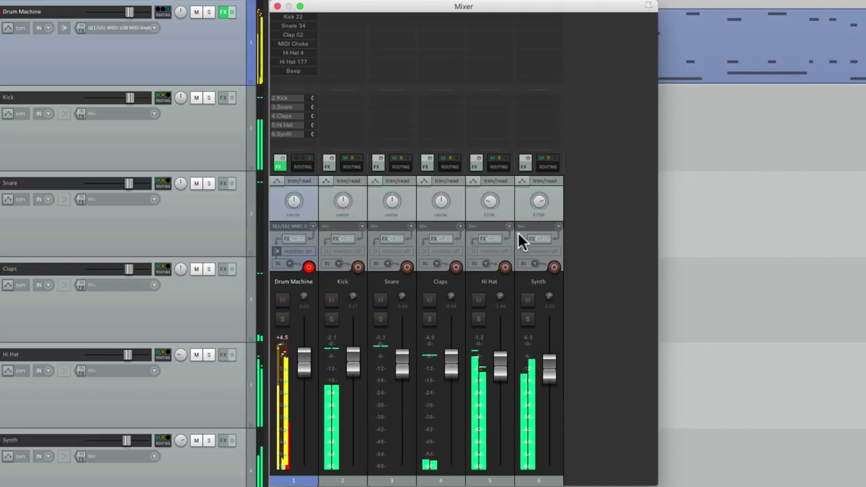
Stop playback and center the Hi Hat and Synth pans
key(space)
double_click(491, 203)
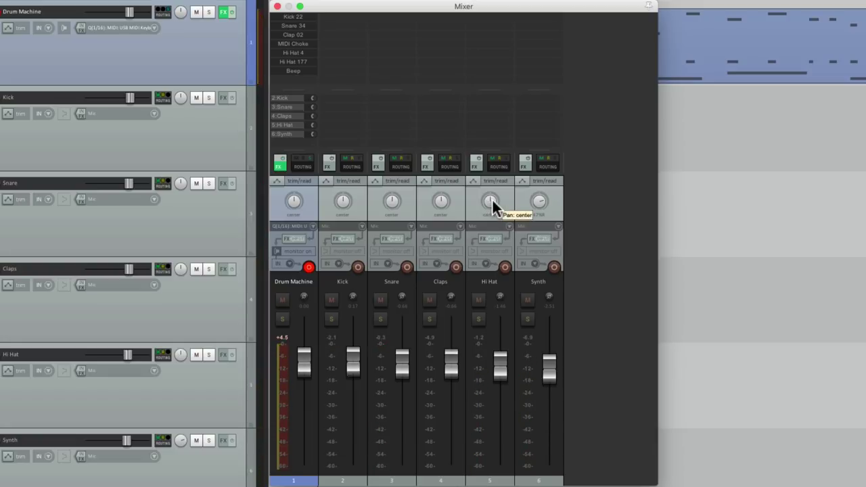
double_click(544, 200)
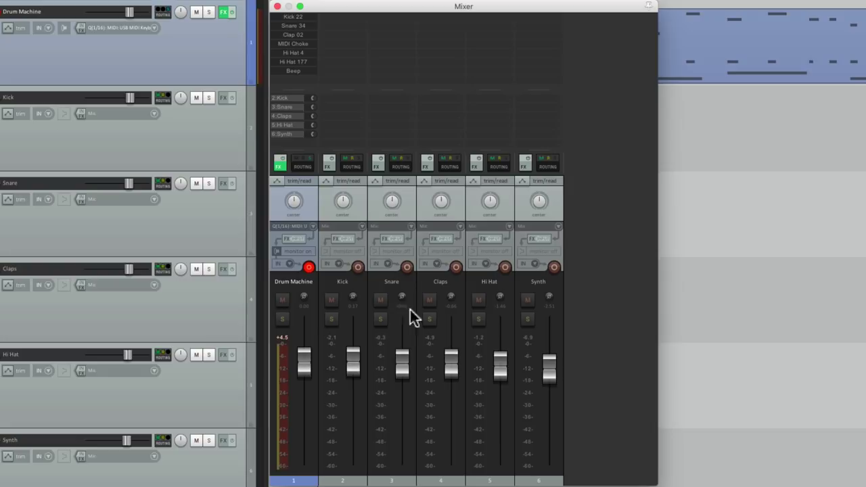
Solo Snare and add ReaEQ: a 4.0 dB high shelf at 3.7 kHz and 4.4 dB at 388 Hz
click(380, 319)
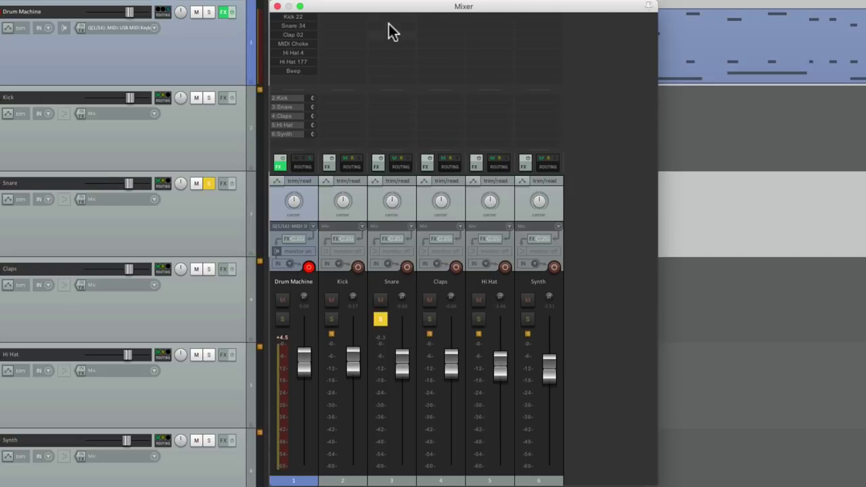
double_click(390, 23)
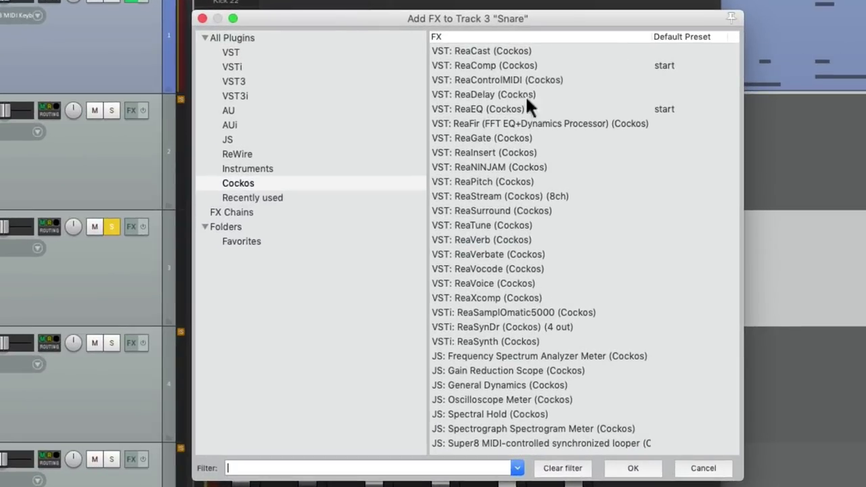
double_click(543, 106)
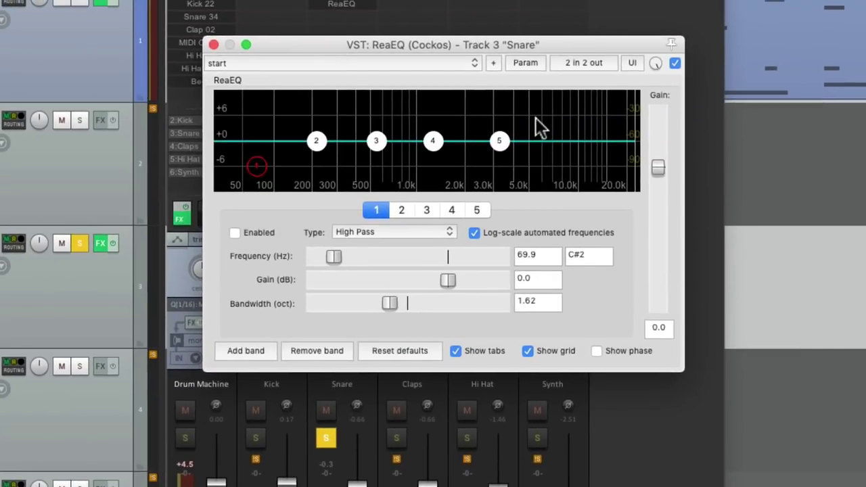
key(space)
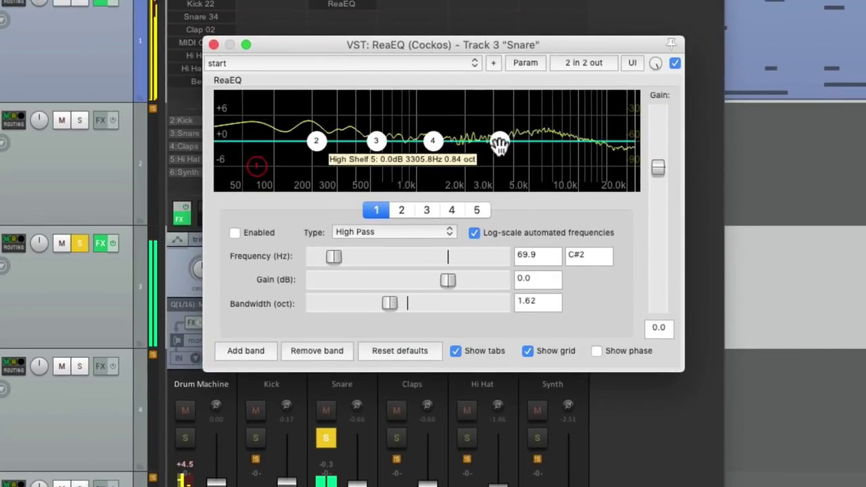
drag(499, 143, 509, 127)
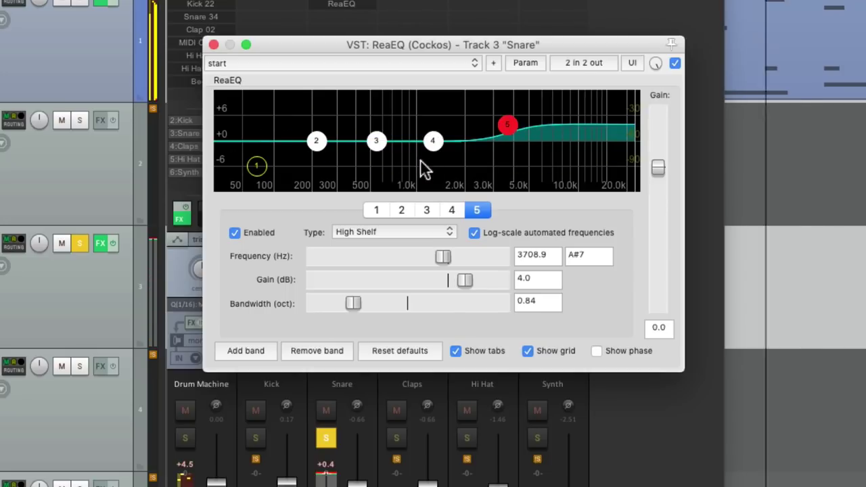
drag(376, 140, 353, 125)
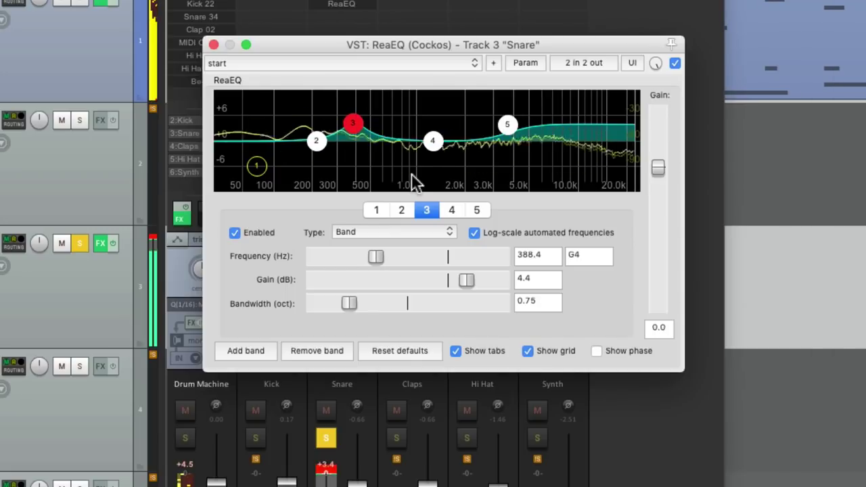
Put ReaEQ on the Hi Hat with a 3.8 dB high shelf at 3193.6 Hz, unsolo it, and stop playback
click(213, 45)
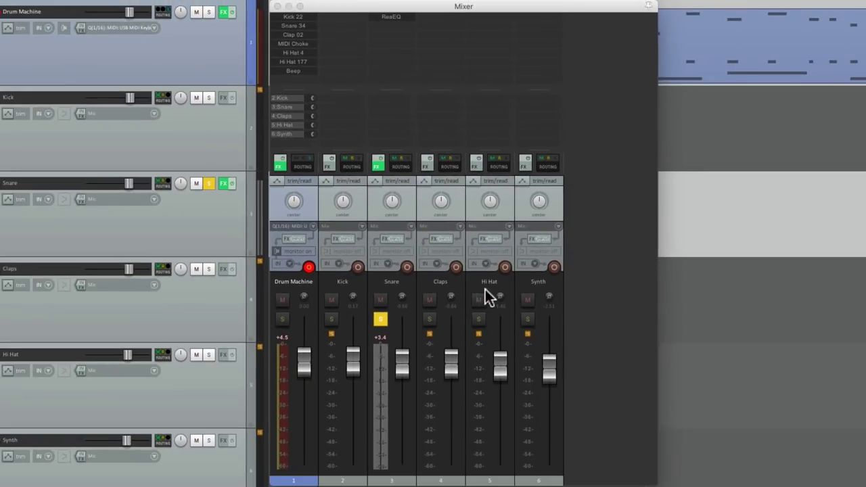
double_click(484, 18)
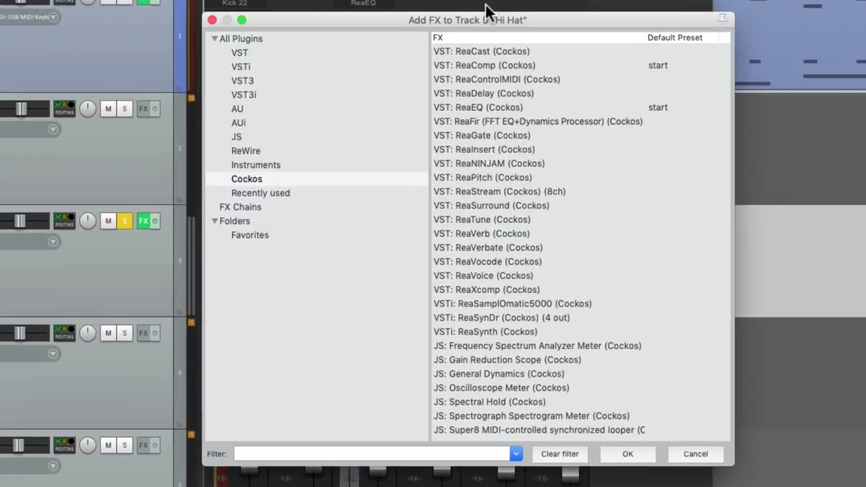
double_click(473, 108)
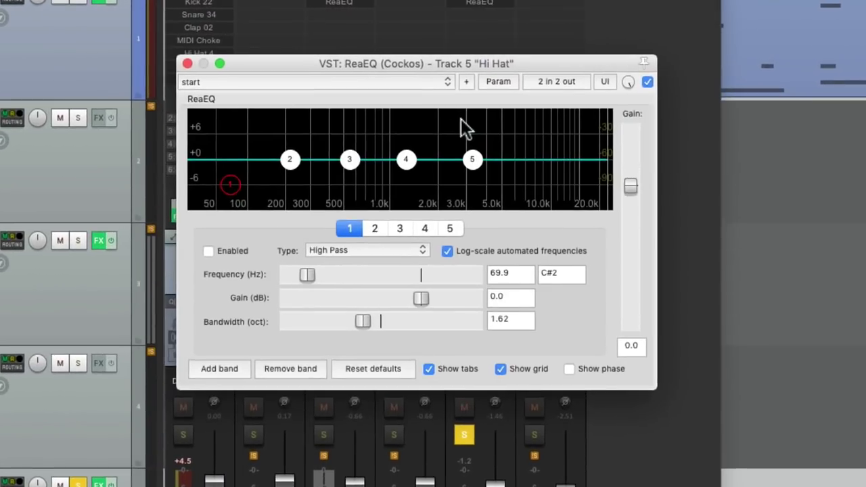
mouse_move(473, 160)
mouse_down()
mouse_move(478, 135)
mouse_move(473, 149)
mouse_up()
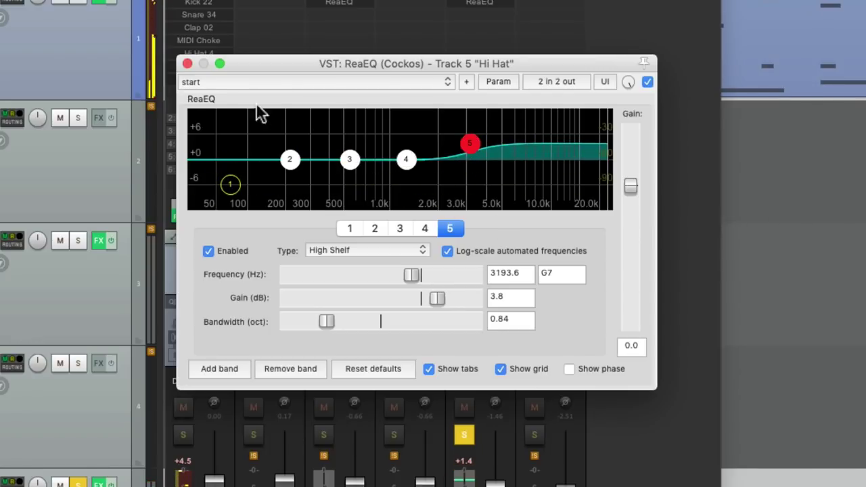
click(187, 64)
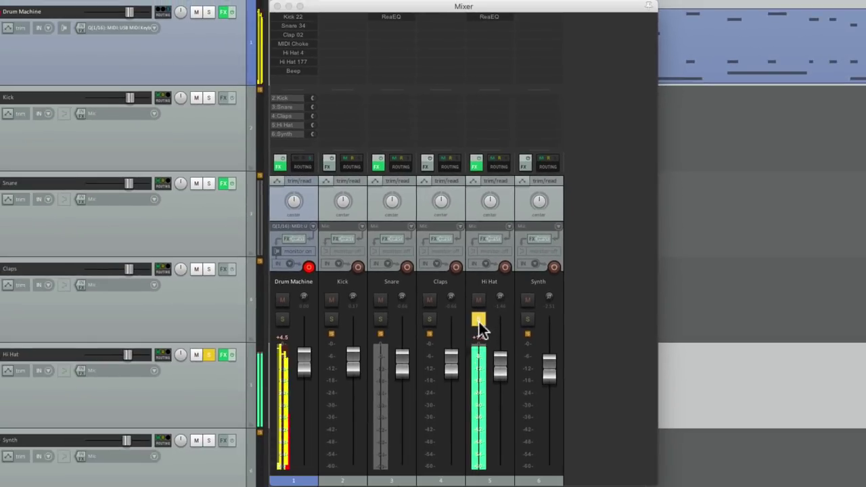
click(468, 404)
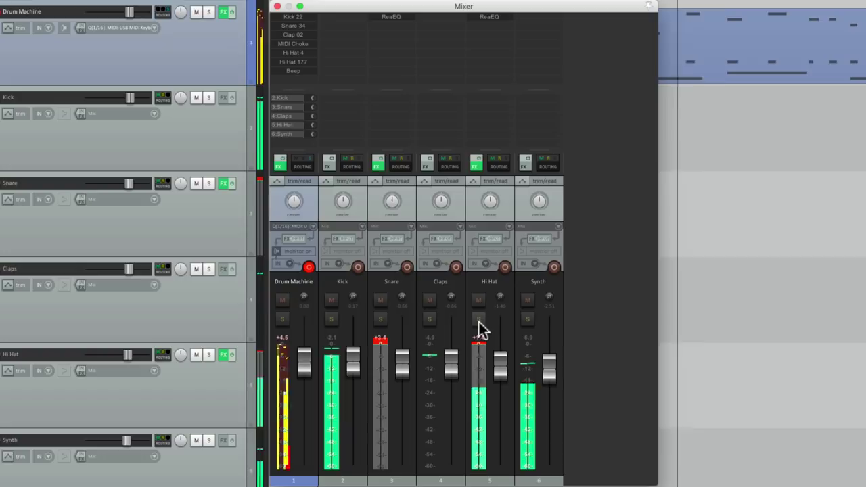
key(space)
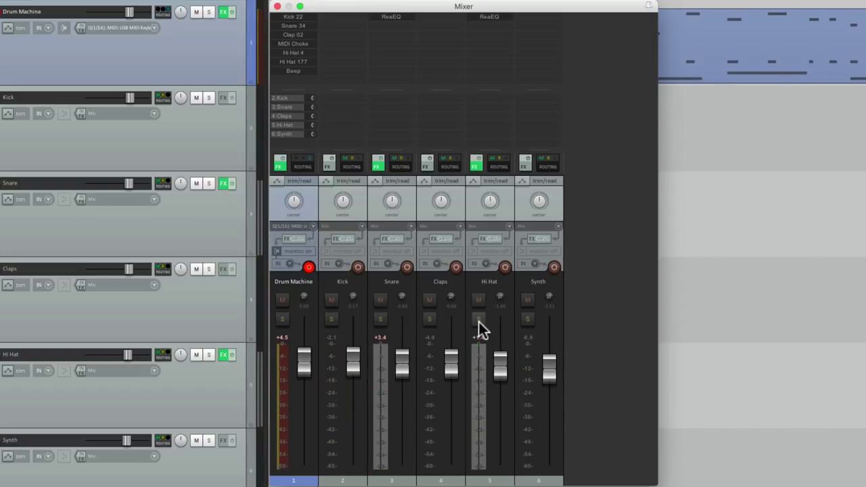
Solo Synth and add ReaVerbate with dry +0.0, wet about -12.7 dB, and room size 56
click(528, 319)
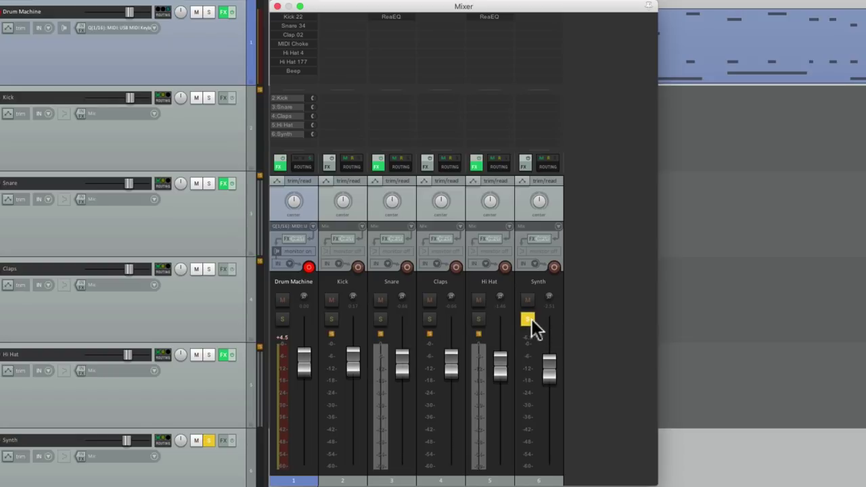
click(534, 23)
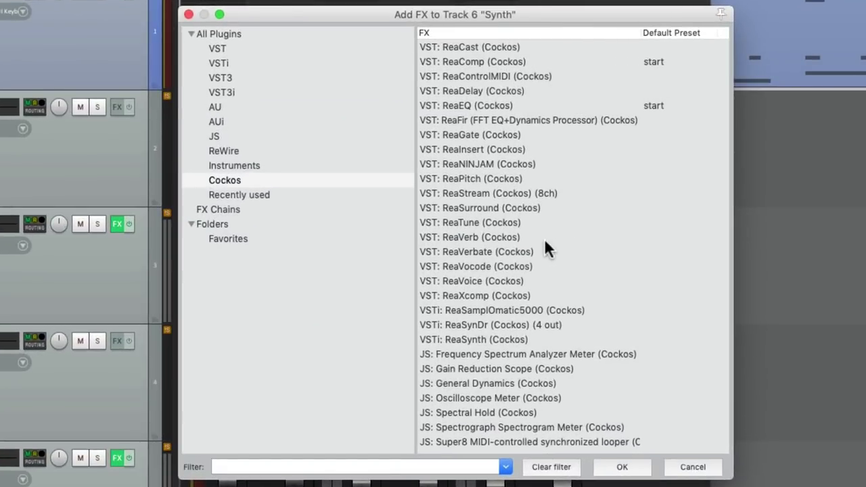
click(540, 251)
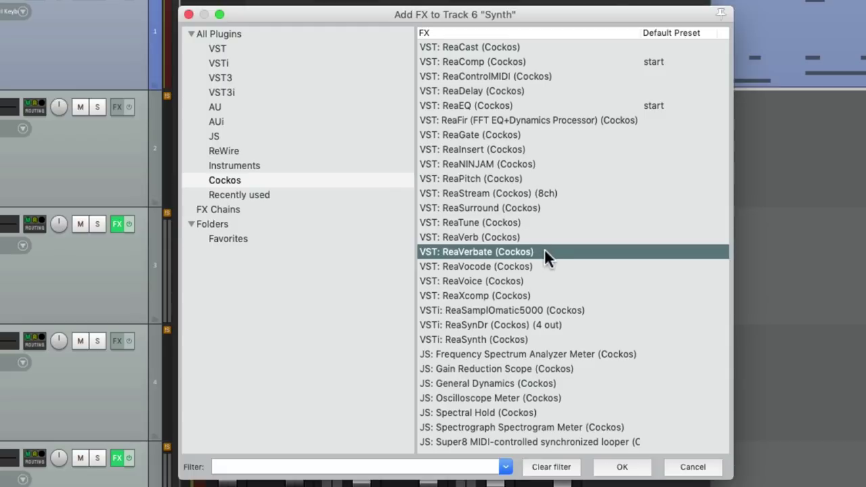
double_click(544, 252)
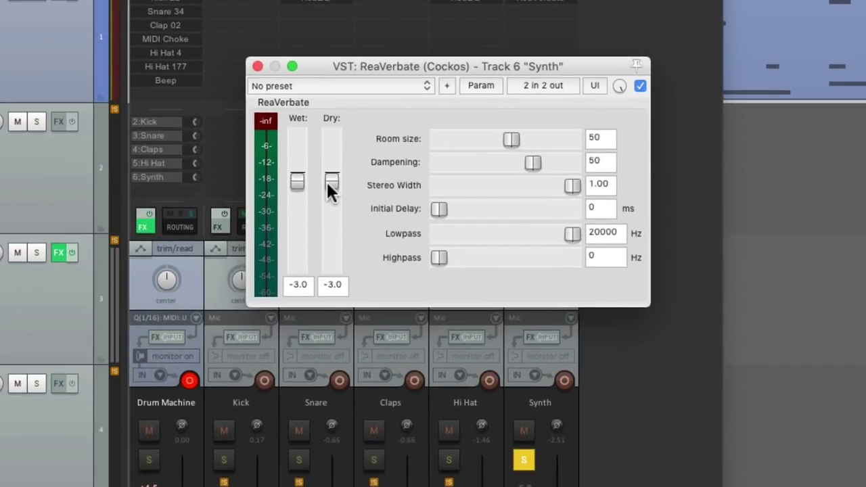
double_click(327, 184)
drag(294, 182, 298, 200)
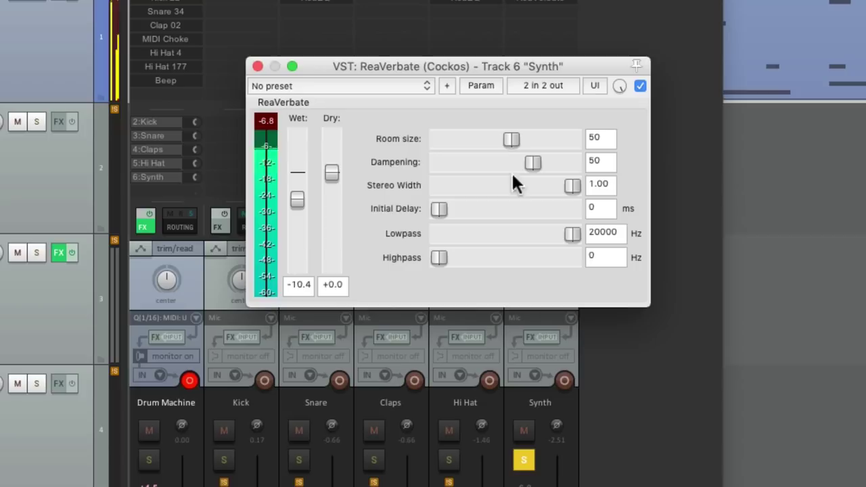
drag(512, 138, 521, 138)
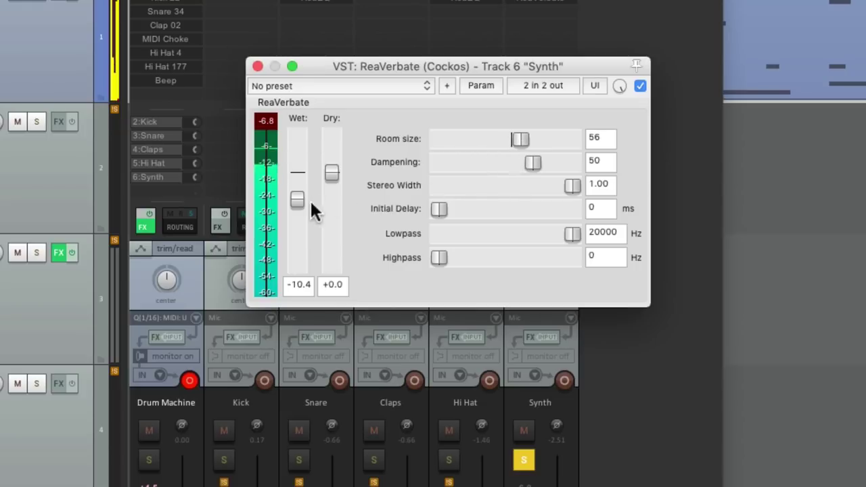
mouse_move(295, 198)
mouse_down()
mouse_move(295, 219)
mouse_move(295, 203)
mouse_up()
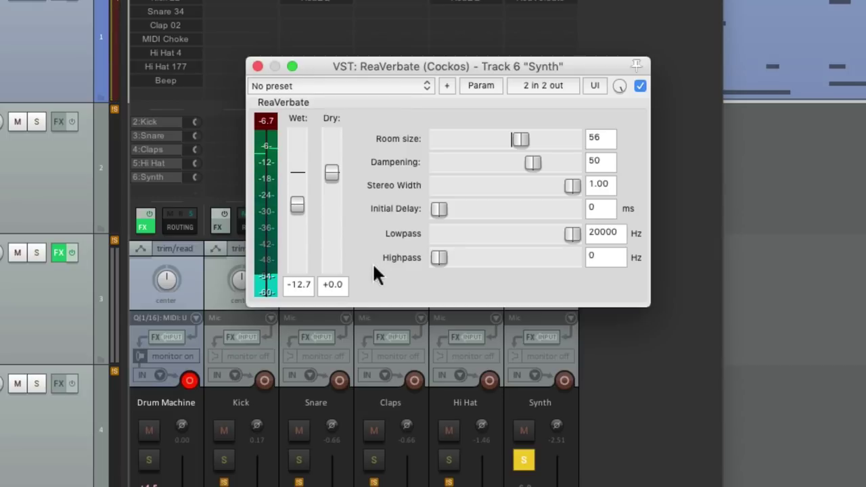
Add ReaDelay to Synth with a first tap of one eighth note panned fully left
click(258, 67)
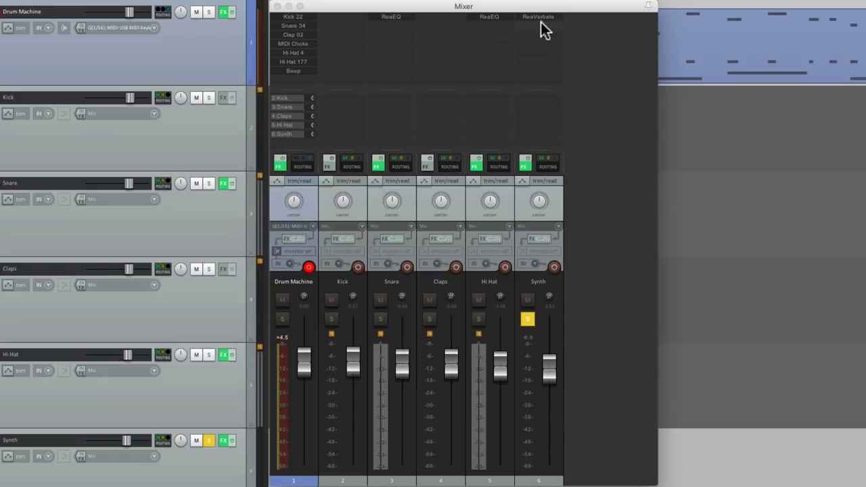
double_click(541, 21)
click(520, 84)
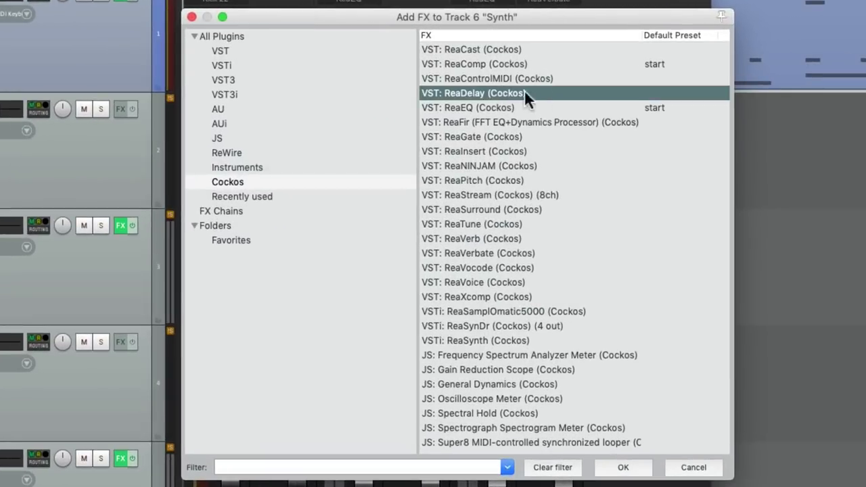
double_click(552, 92)
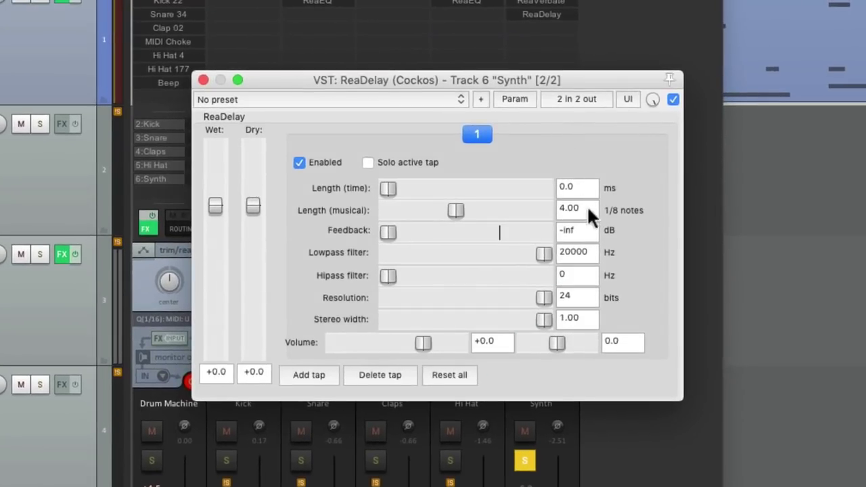
click(588, 209)
text(1)
key(Return)
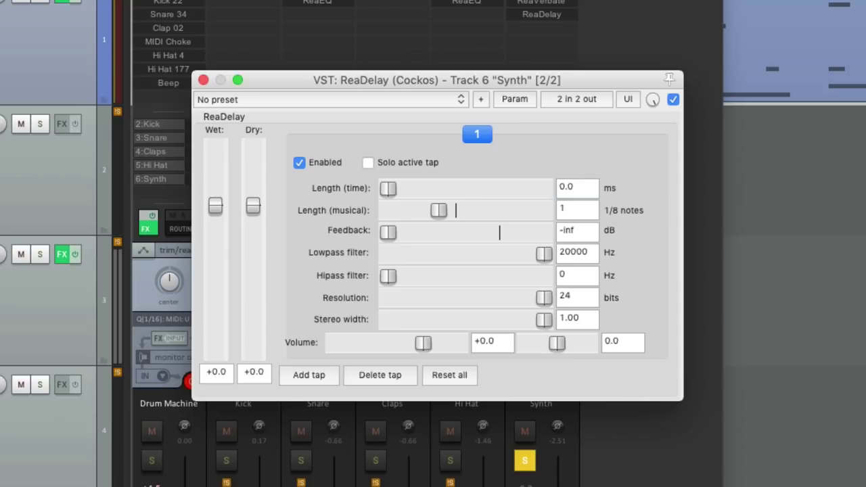
drag(556, 343, 481, 367)
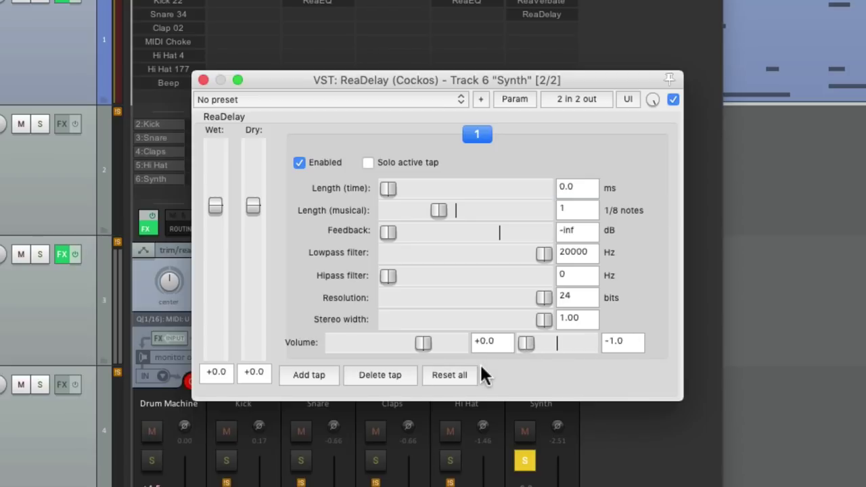
Add a second delay tap of two eighth notes panned fully right
click(310, 376)
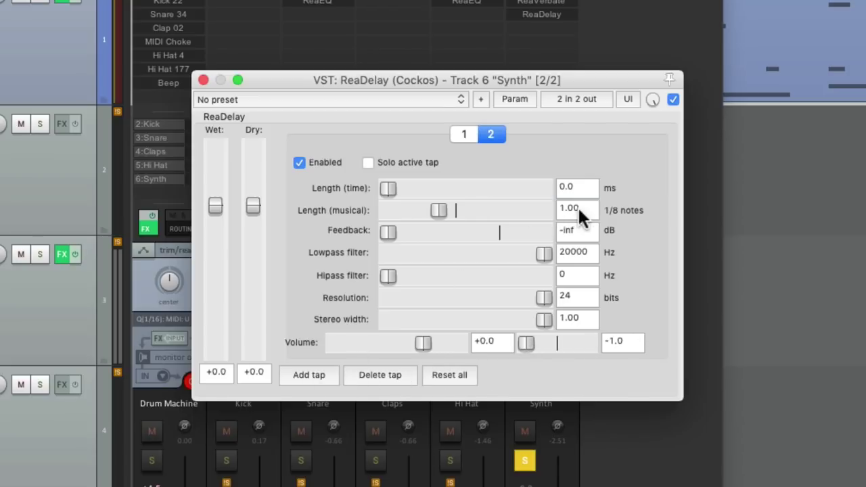
text(2)
key(Return)
drag(530, 345, 621, 369)
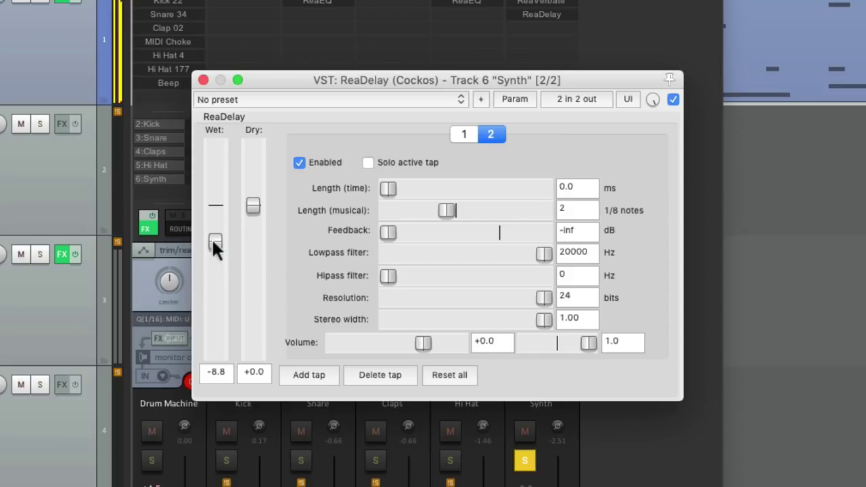
Lower the delay wet to about -6.8 dB, unsolo Synth, and play back the mix
drag(212, 239, 213, 230)
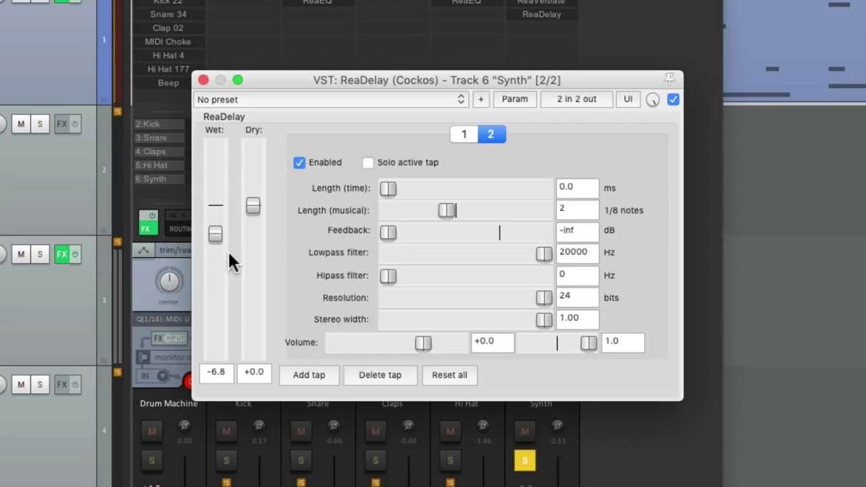
click(203, 80)
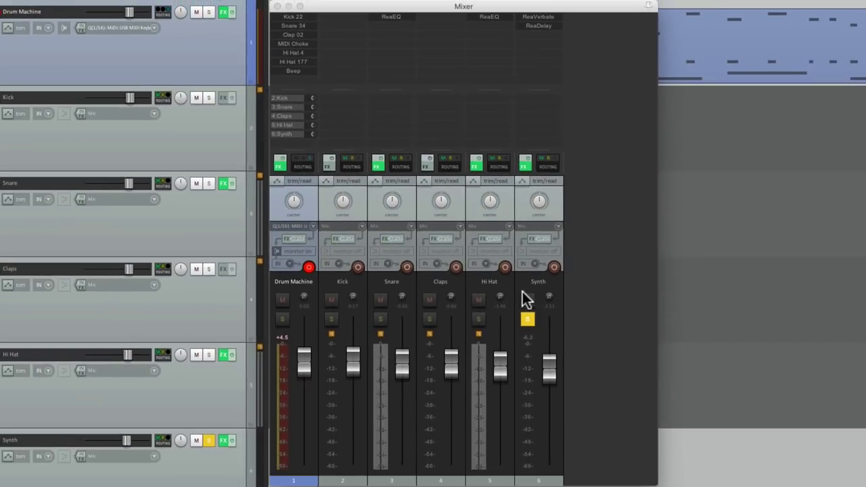
click(528, 319)
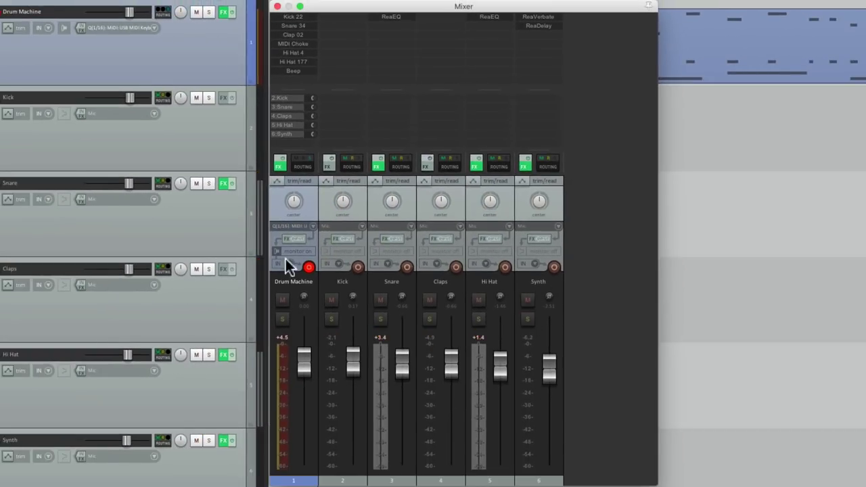
key(space)
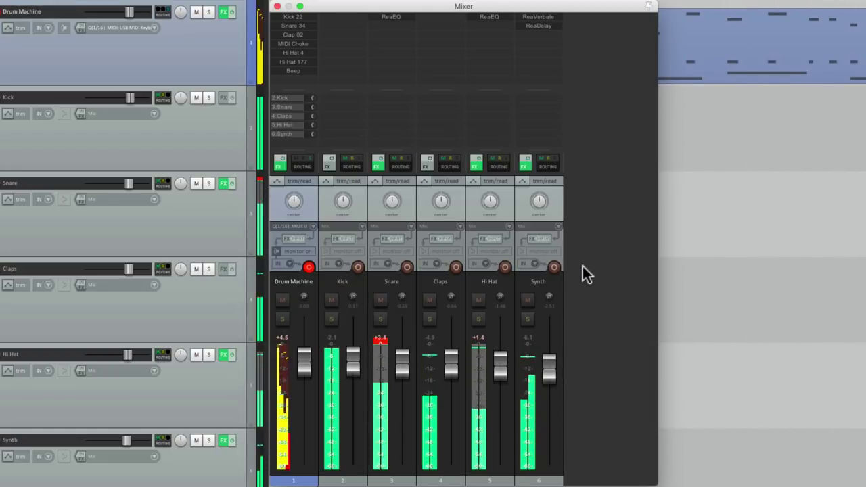
key(space)
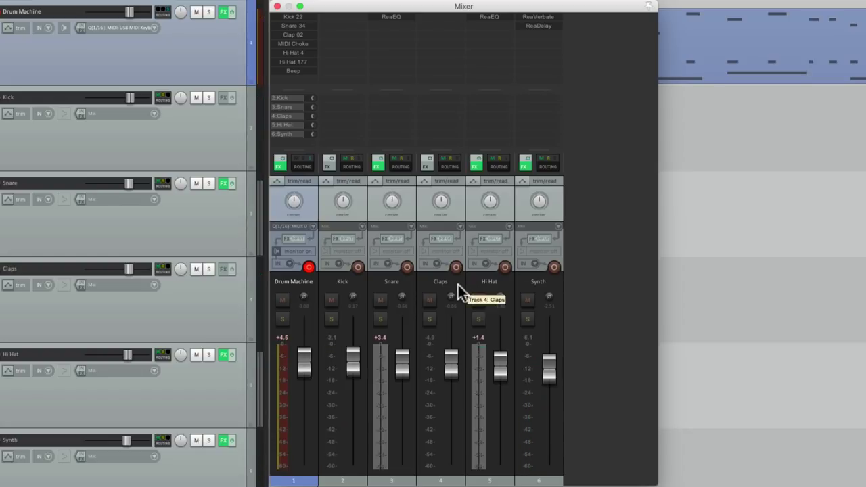
Add ReaVerbate to Claps with room size 69, dampening 20, wet -10.4 dB, then unsolo Claps
click(437, 17)
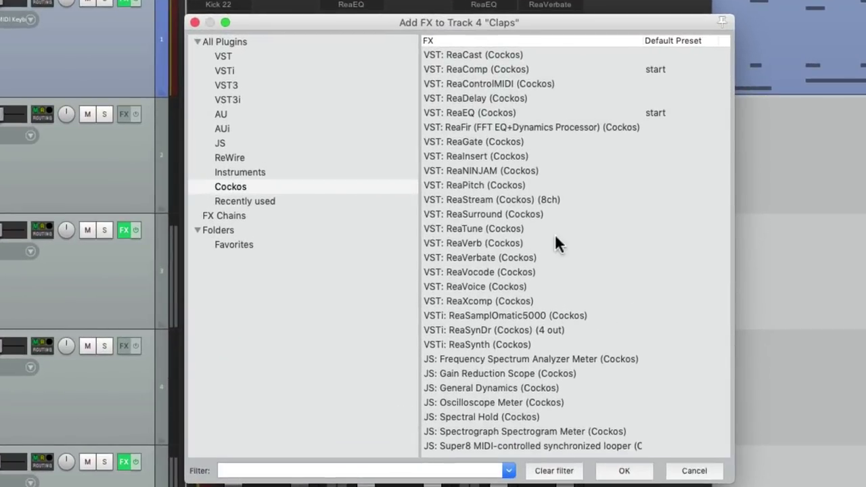
click(536, 202)
double_click(561, 255)
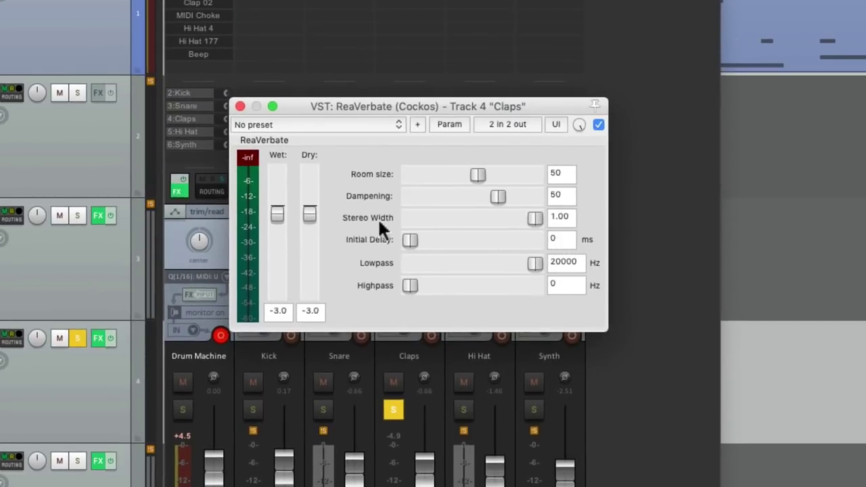
drag(276, 214, 277, 224)
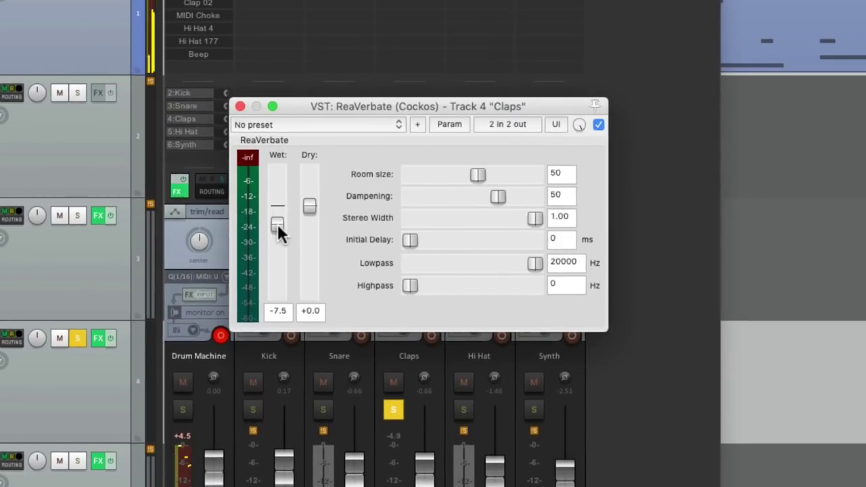
drag(477, 175, 465, 196)
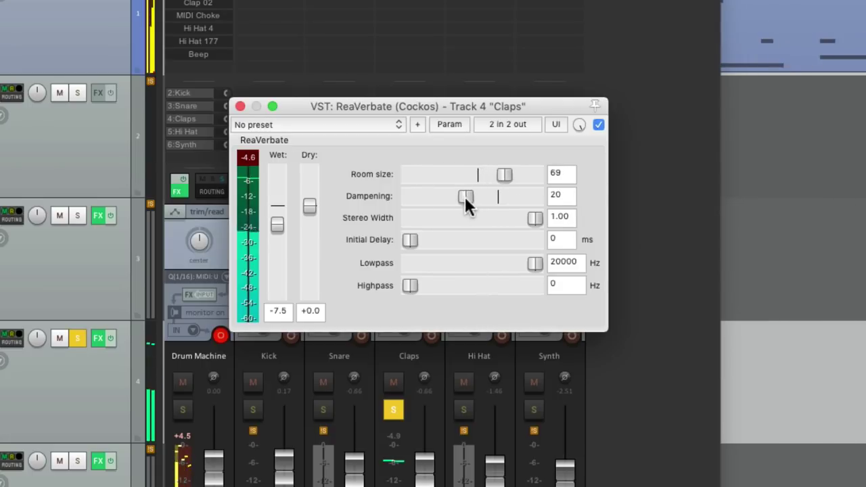
drag(277, 224, 276, 230)
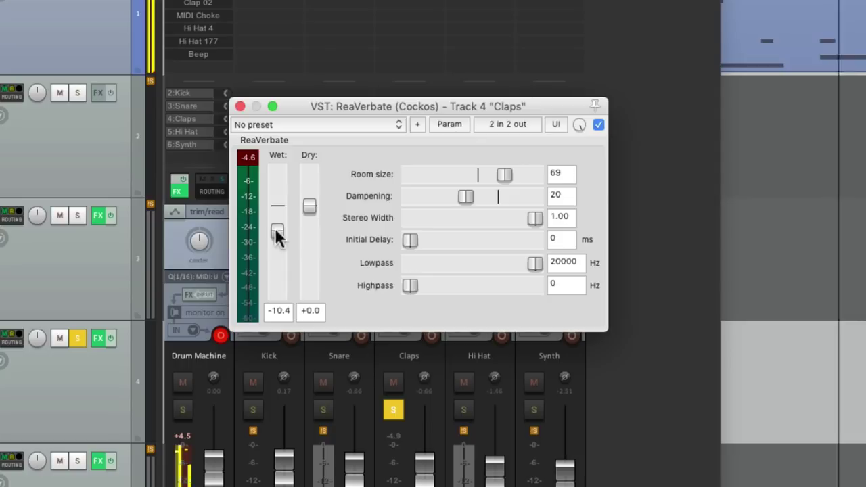
click(391, 410)
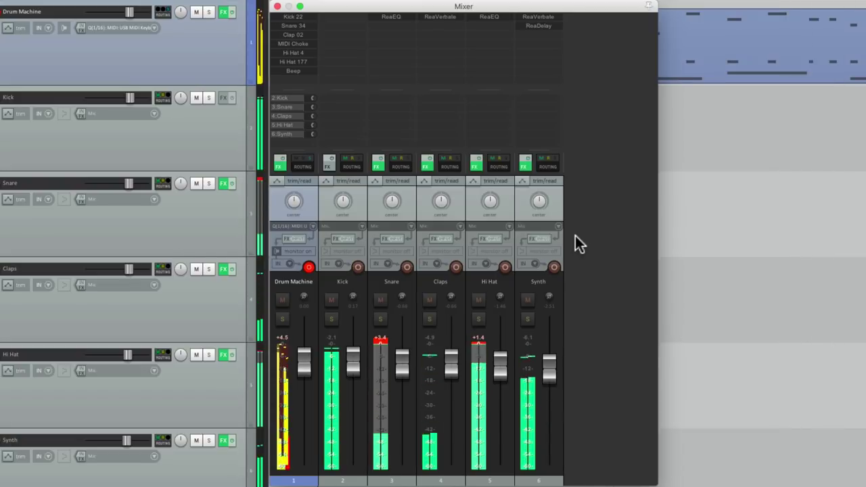
Stop playback and close the Mixer to show the arrange view
key(space)
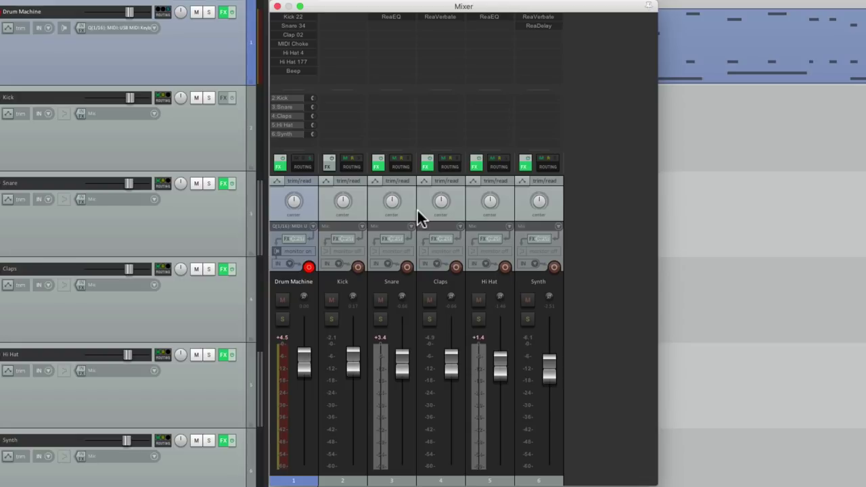
key(super+m)
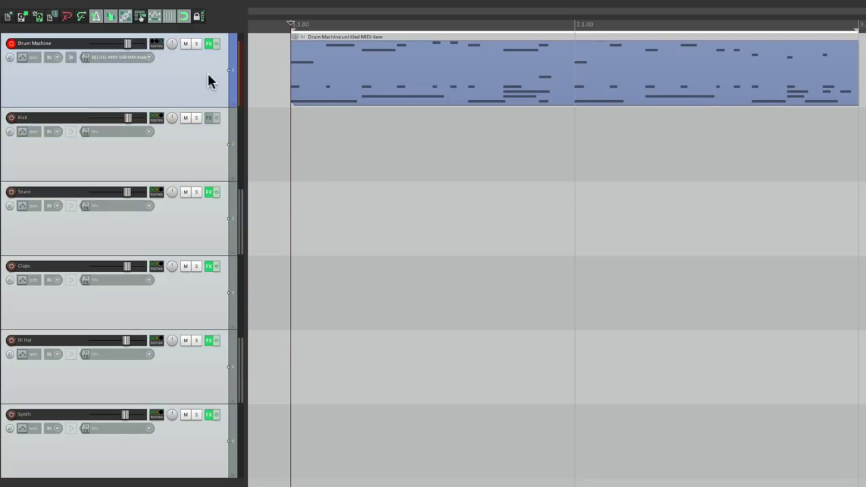
Save the six drum tracks as a track template named 'Drum Machine'
right_click(202, 73)
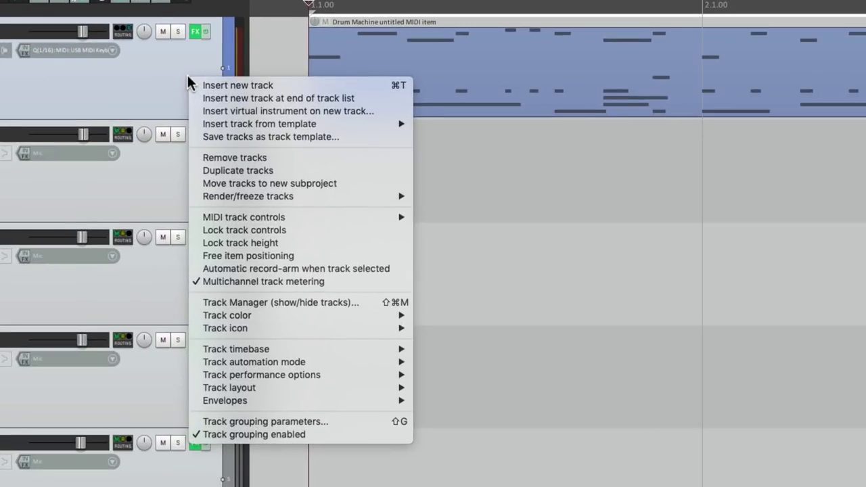
click(195, 136)
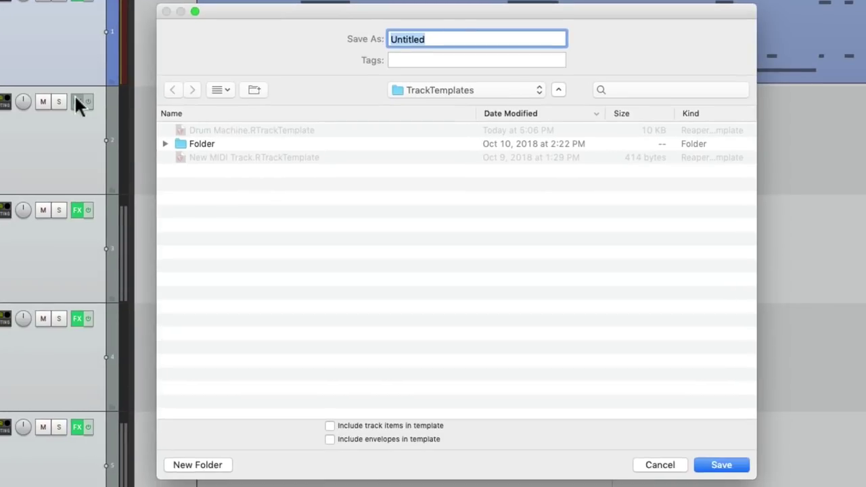
text(Dru)
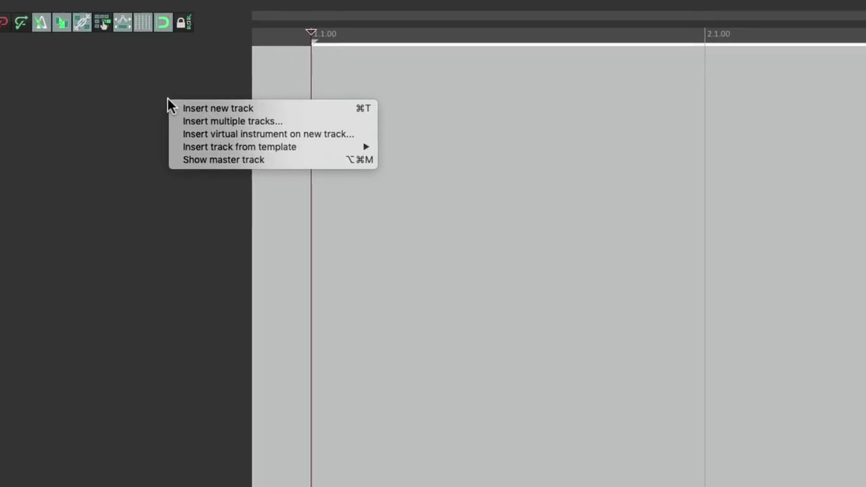
Insert the tracks from the 'Drum Machine' template and open the Mixer to check their effects
mouse_move(188, 129)
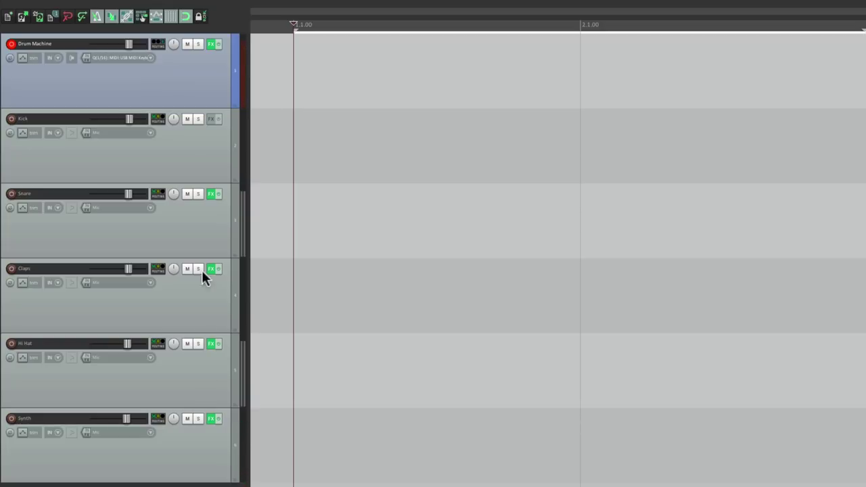
key(super+m)
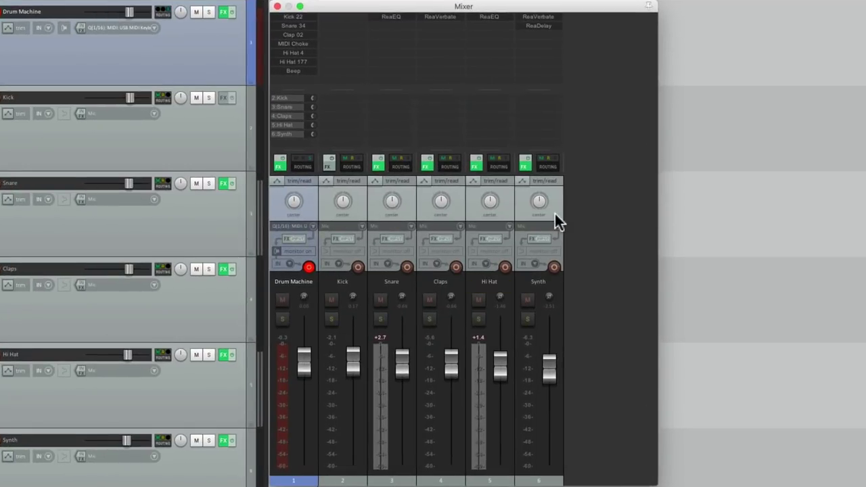
Close the Mixer and record a two-bar drum pattern onto the Drum Machine track
click(278, 6)
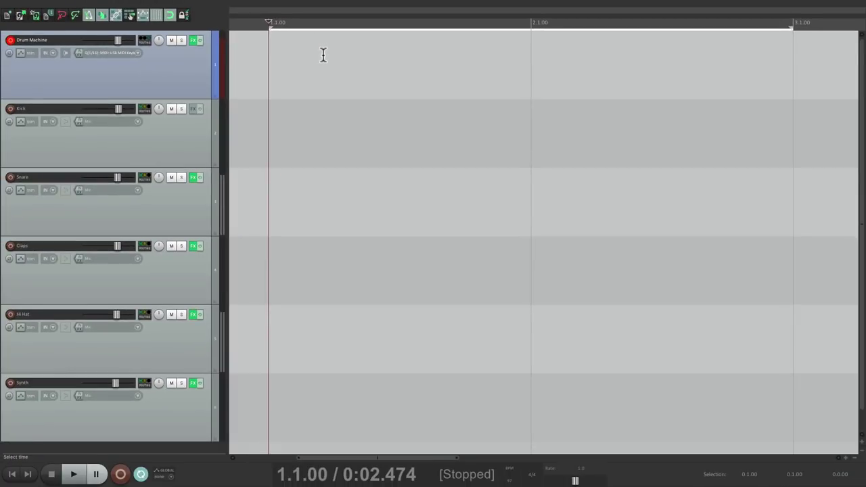
key(super+r)
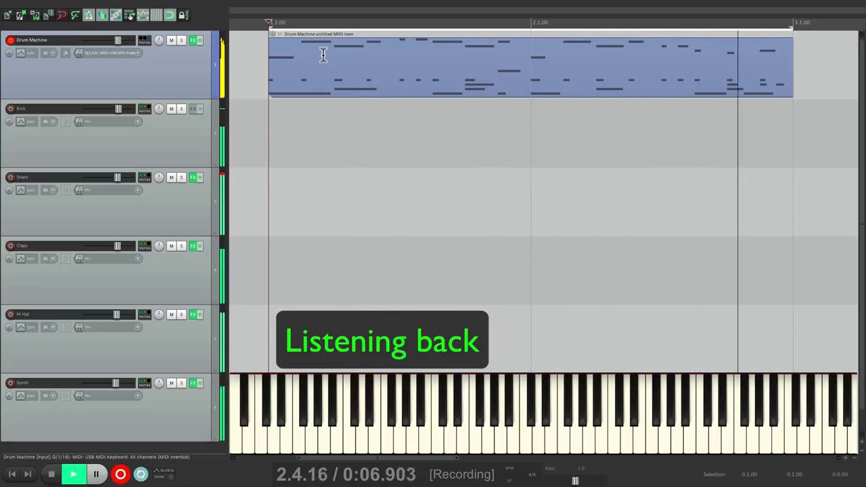
key(space)
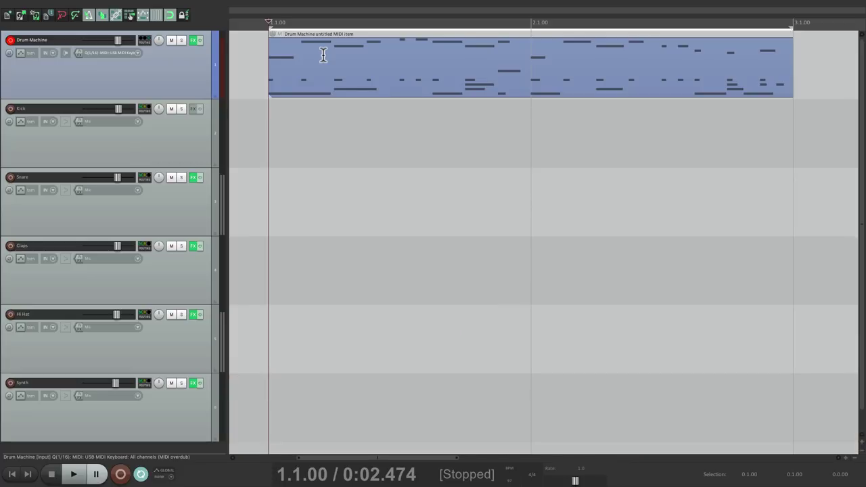